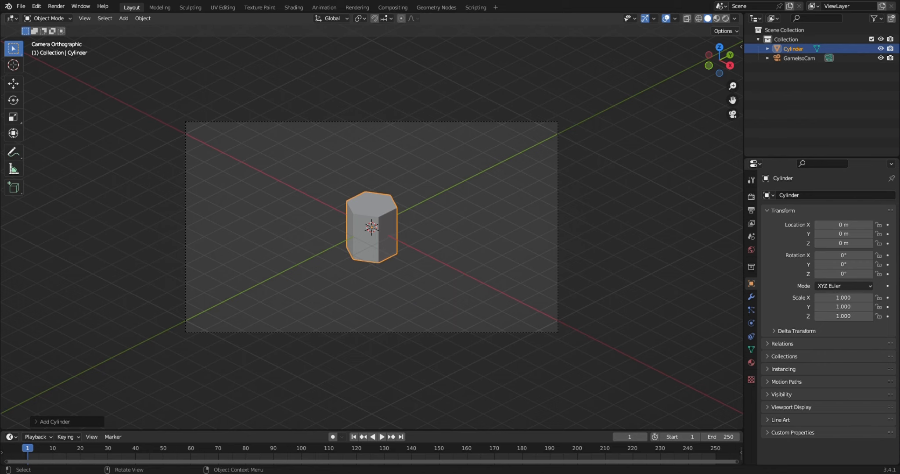
# Scale the hexagonal cylinder to about 1.1 in Z and widen it to about 2.5 in X and Y.
pyautogui.press('s')
pyautogui.press('z')
pyautogui.click(402, 258)
pyautogui.press('s')
pyautogui.hotkey('shift', 'z')
pyautogui.click(466, 276)
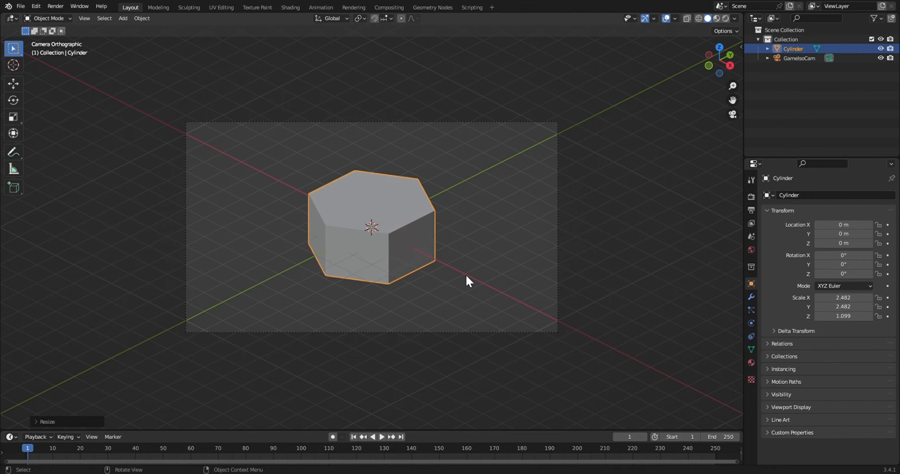
# Move the cylinder down about 1.4 m along Z and flatten its Z scale to about 0.75.
pyautogui.press('g')
pyautogui.press('z')
pyautogui.click(466, 304)
pyautogui.press('s')
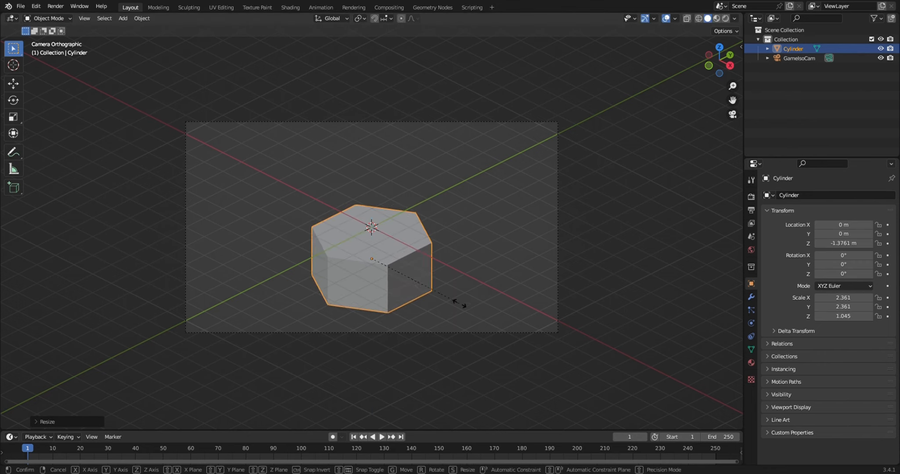
pyautogui.press('z')
pyautogui.click(375, 274)
pyautogui.scroll(3, 375, 274)
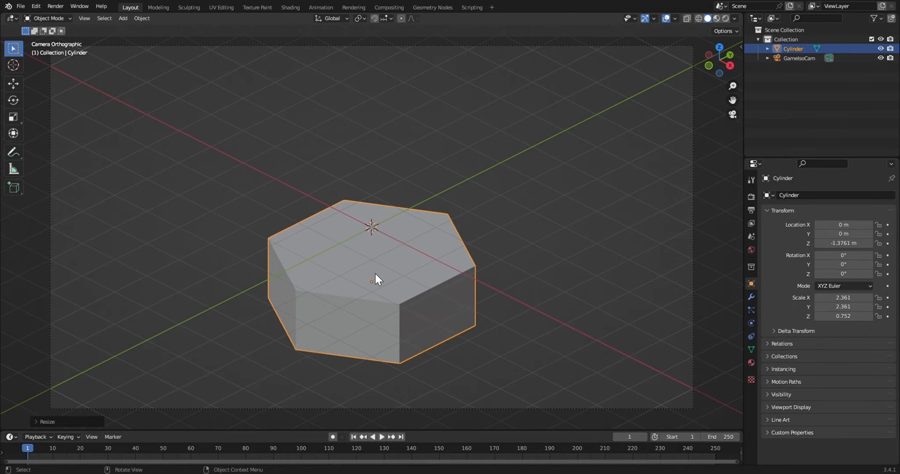
# Flatten the cylinder further along Z into a thin hexagonal slab, less than half its thickness.
pyautogui.click(751, 297)
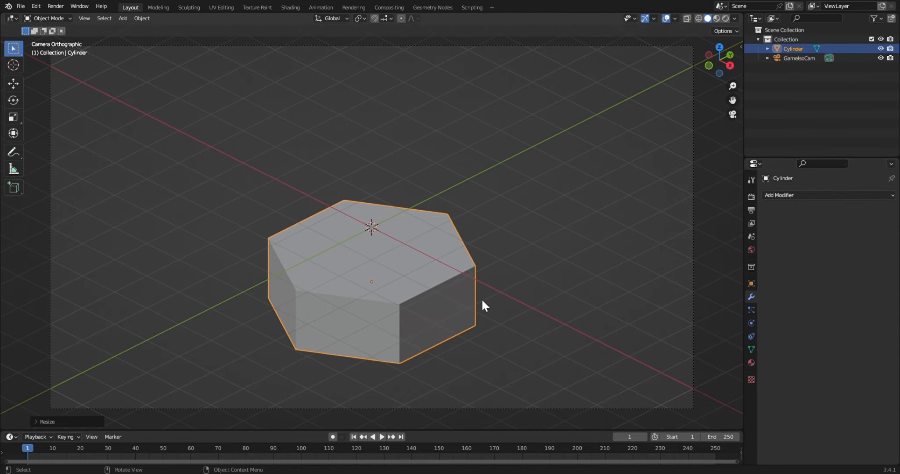
pyautogui.press('s')
pyautogui.press('z')
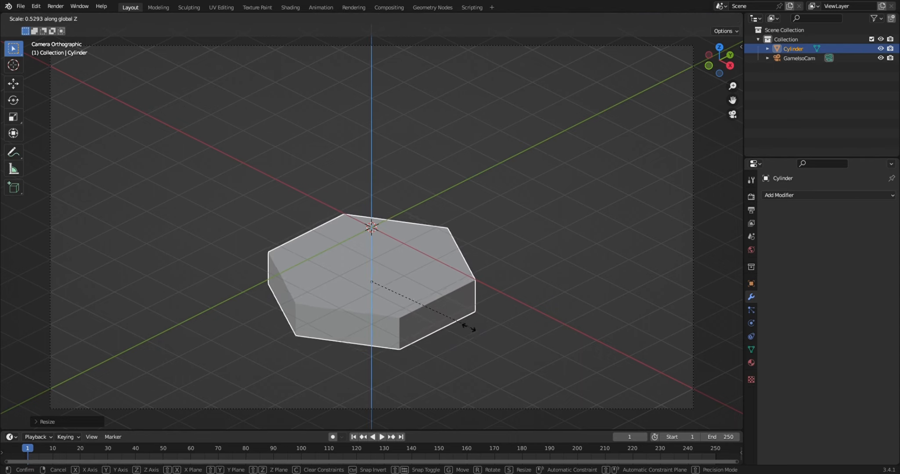
pyautogui.click(503, 328)
# Duplicate the slab straight down just beneath the first one and rotate the copy slightly about Z.
pyautogui.hotkey('shift', 'd')
pyautogui.press('z')
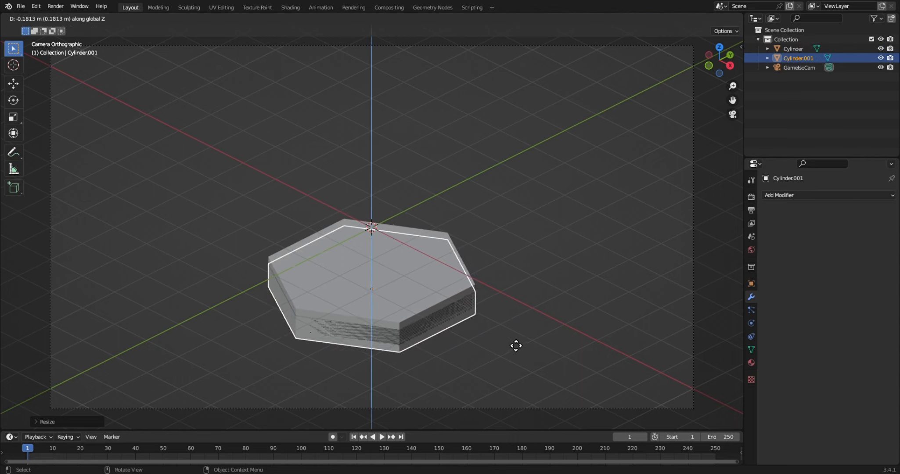
pyautogui.click(518, 359)
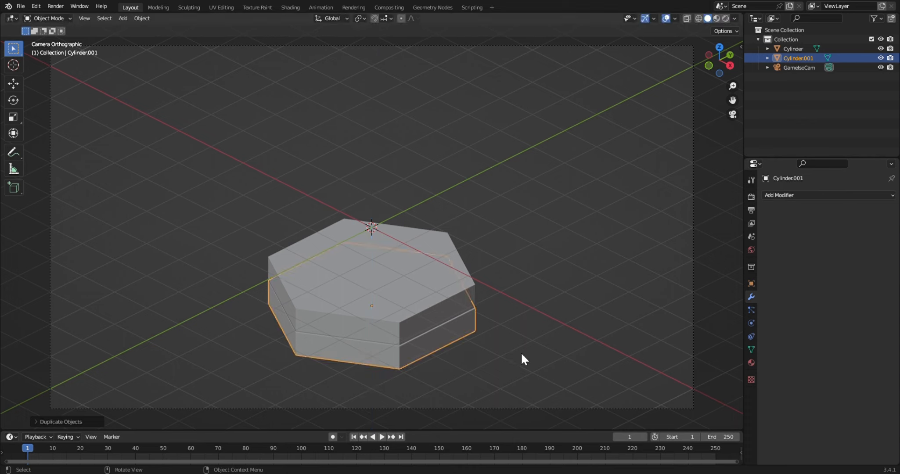
pyautogui.press('r')
pyautogui.press('z')
pyautogui.rightClick(518, 364)
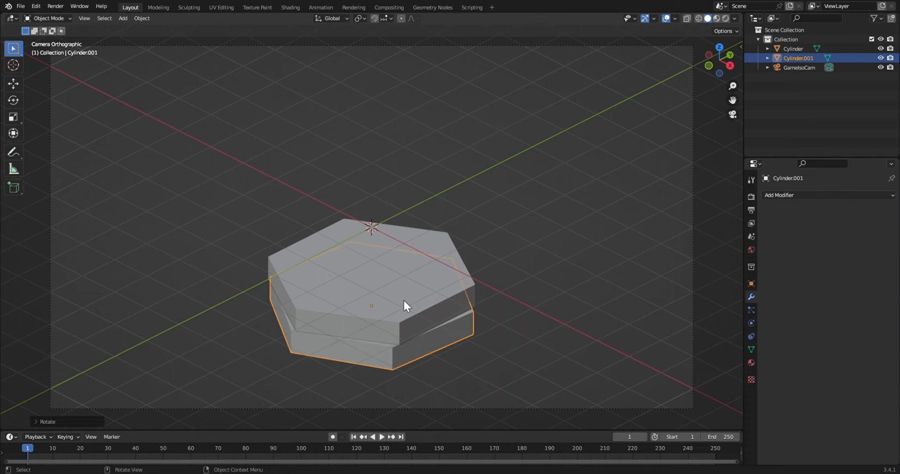
# Duplicate the upper slab upward along Z and shrink the copy to a bit under half its size.
pyautogui.click(403, 299)
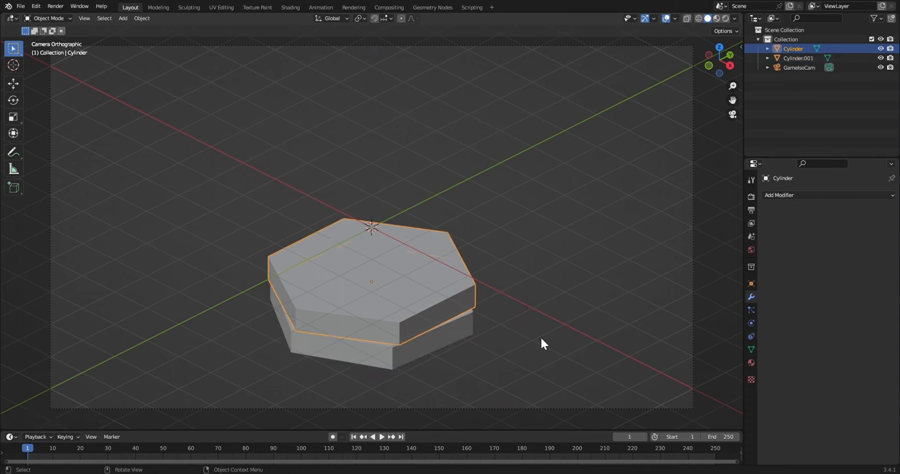
pyautogui.hotkey('shift', 'd')
pyautogui.press('z')
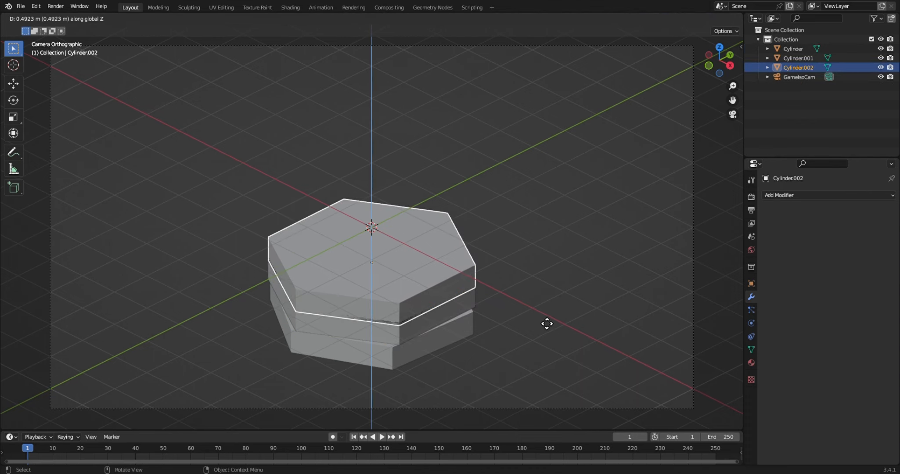
pyautogui.click(547, 322)
pyautogui.press('s')
pyautogui.click(485, 298)
# Raise the small block's top face along Z and scale the face to about 0.8 to taper the block.
pyautogui.press('Tab')
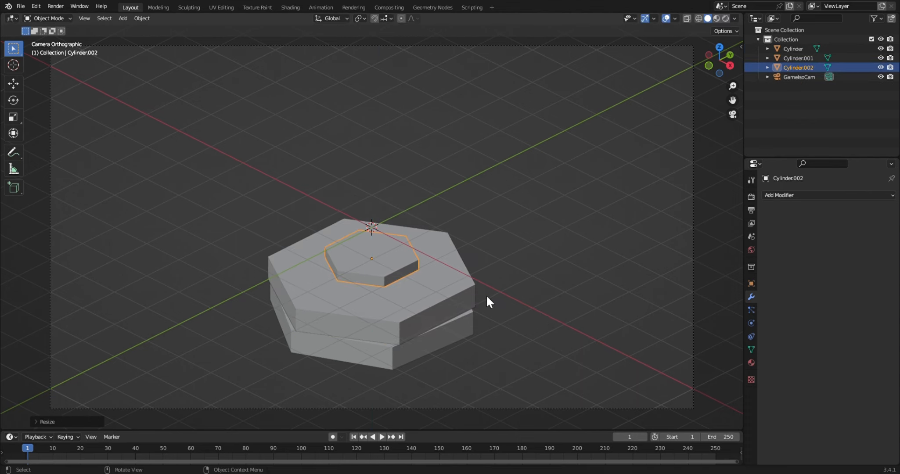
pyautogui.press('3')
pyautogui.click(378, 261)
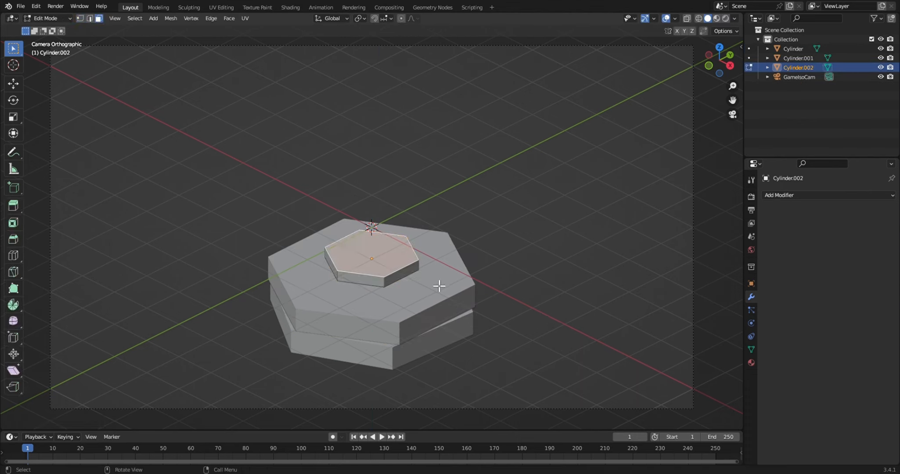
pyautogui.press('g')
pyautogui.press('z')
pyautogui.click(438, 250)
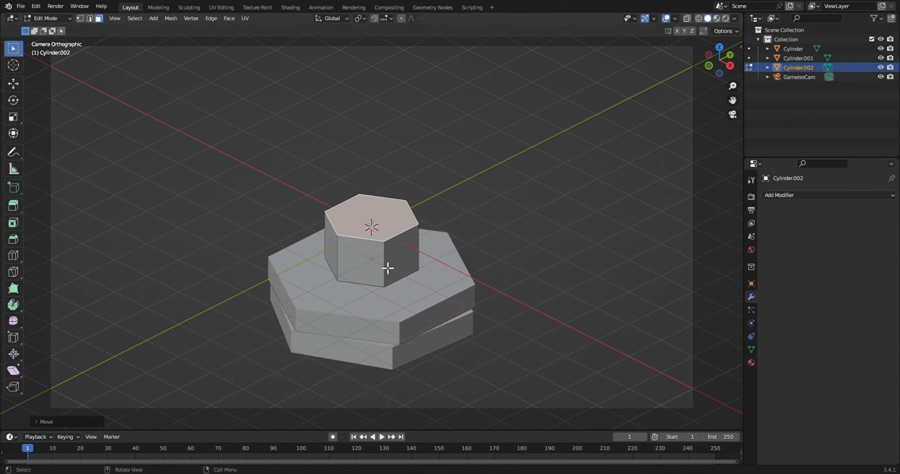
pyautogui.press('s')
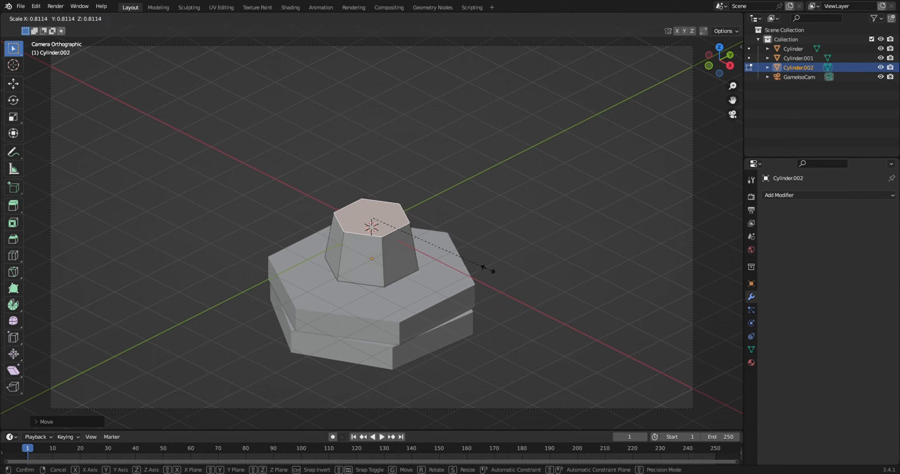
pyautogui.click(485, 268)
# Add a horizontal loop cut slightly below the middle of the block's sides and scale the loop outward to about 1.03.
pyautogui.hotkey('ctrl', 'r')
pyautogui.click(390, 262)
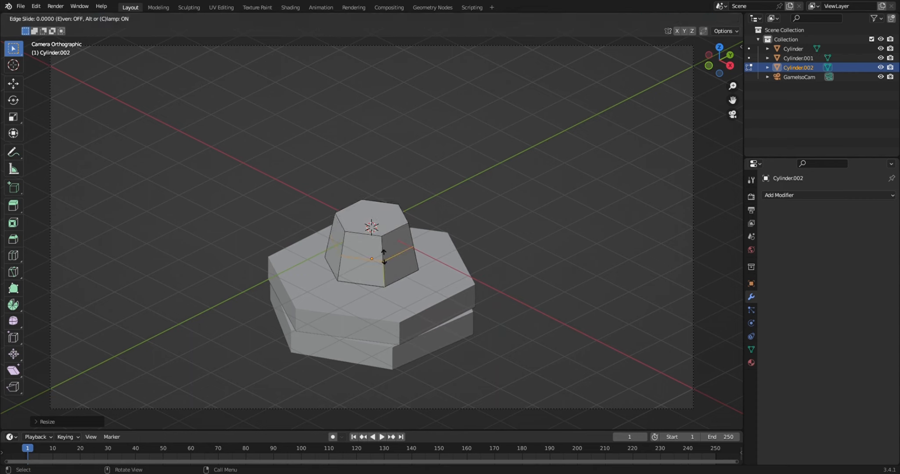
pyautogui.click(389, 267)
pyautogui.press('s')
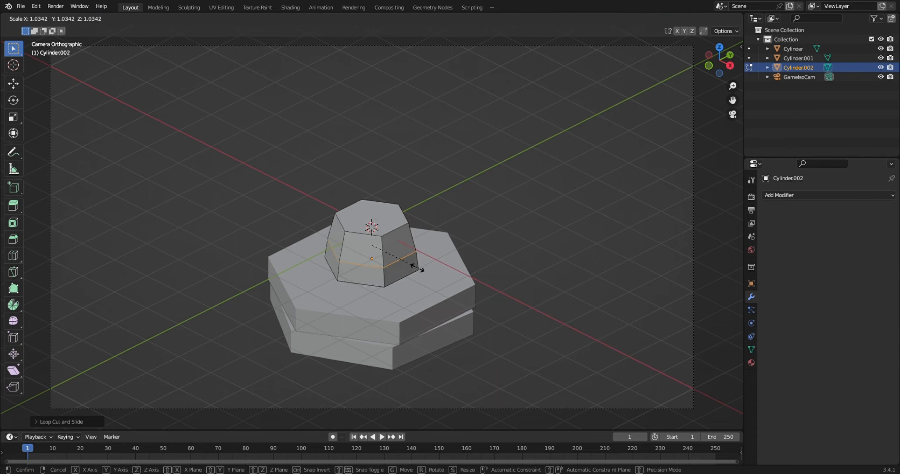
pyautogui.click(417, 268)
pyautogui.press('Tab')
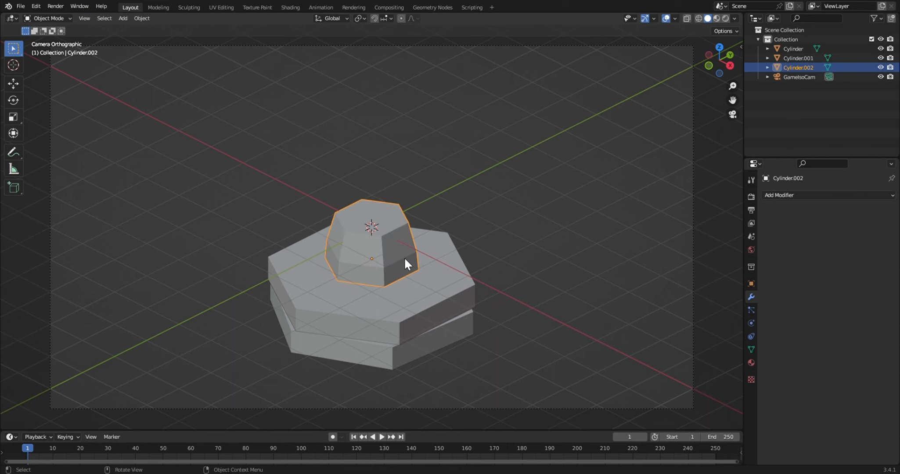
# In top view, rotate the small block and move it about -0.72 m in X and 0.43 m in Y.
pyautogui.press('KP_Decimal')
pyautogui.press('KP_7')
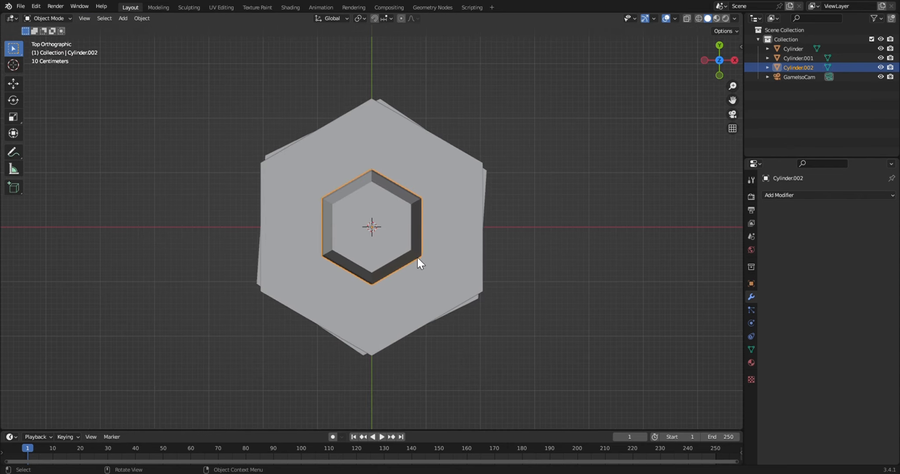
pyautogui.press('r')
pyautogui.click(408, 218)
pyautogui.press('g')
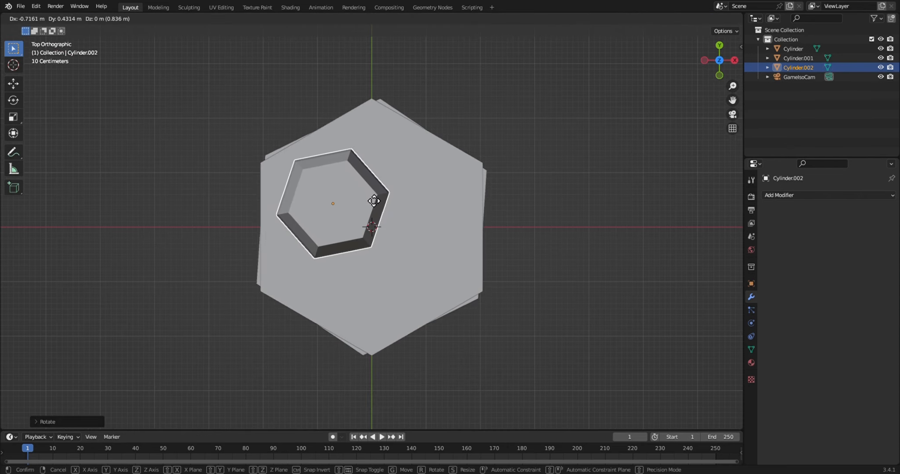
pyautogui.click(374, 201)
# Lower the small block along Z onto the upper slab and scale it to about 0.78.
pyautogui.press('KP_3')
pyautogui.press('g')
pyautogui.press('z')
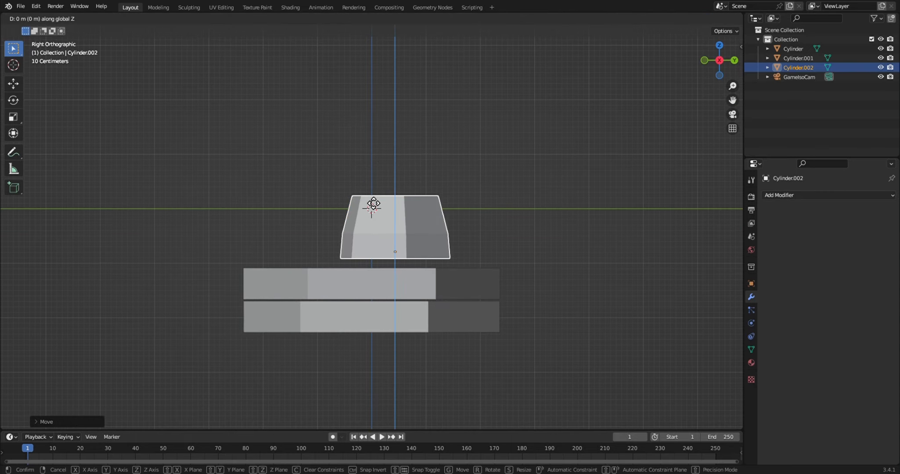
pyautogui.click(392, 218)
pyautogui.press('KP_7')
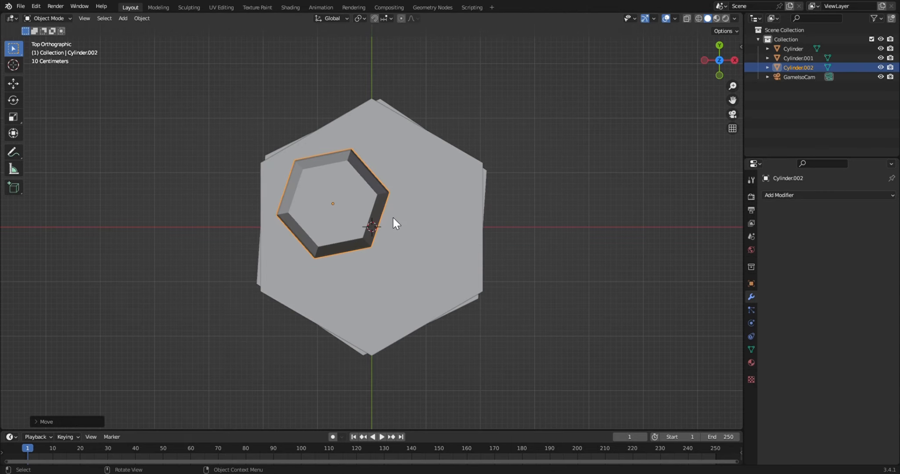
pyautogui.press('s')
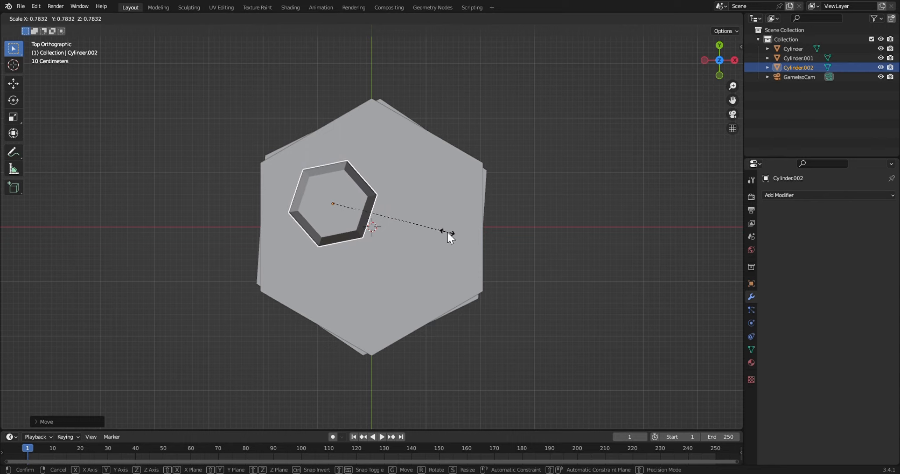
pyautogui.click(447, 232)
# Shift the small block closer to the slab's edge and place a duplicate beside it in the negative Y direction.
pyautogui.press('g')
pyautogui.click(436, 223)
pyautogui.hotkey('shift', 'd')
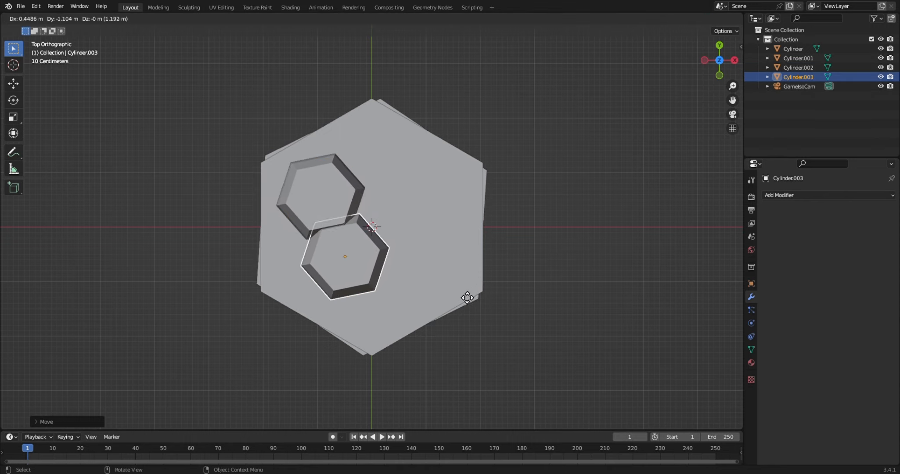
pyautogui.click(456, 303)
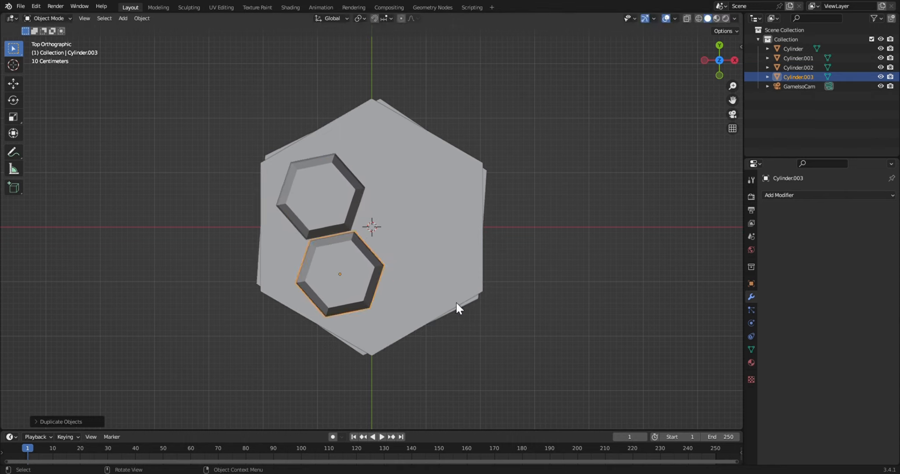
# Select both small blocks and lower them slightly along Z so they sit into the upper slab.
pyautogui.press('KP_3')
pyautogui.scroll(3, 500, 259)
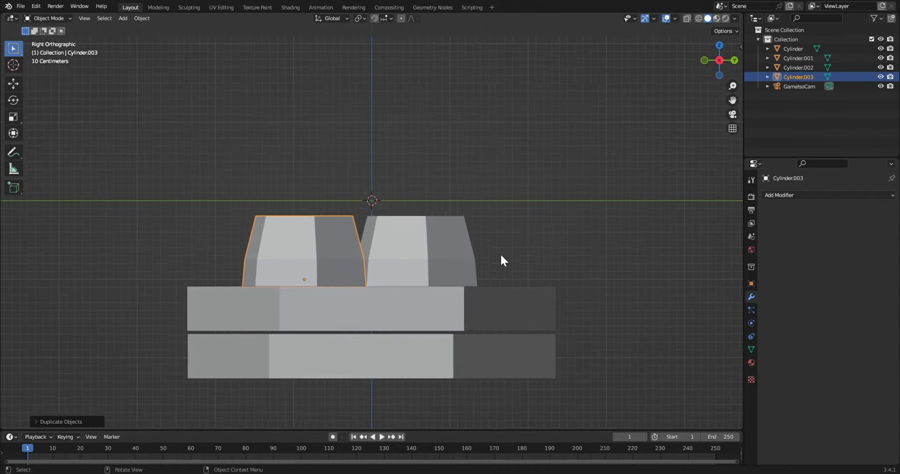
pyautogui.moveTo(719, 60); pyautogui.dragTo(704, 67)
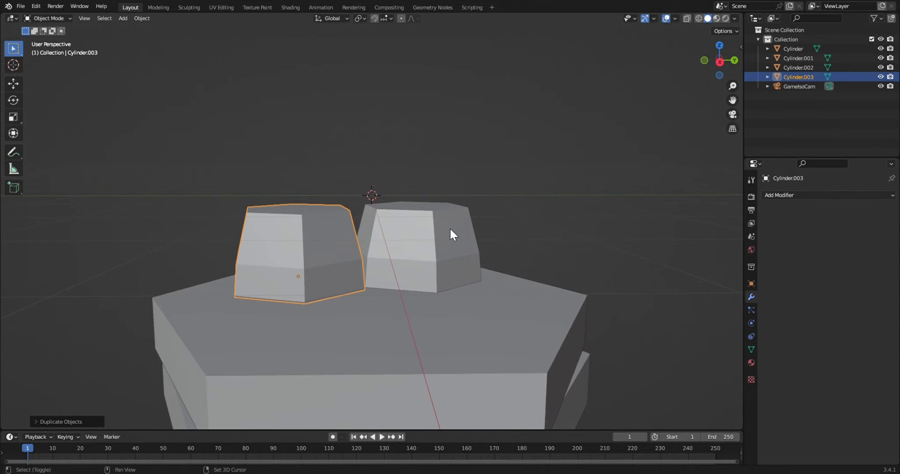
pyautogui.keyDown('shift'); pyautogui.click(449, 229); pyautogui.keyUp('shift')
pyautogui.press('g')
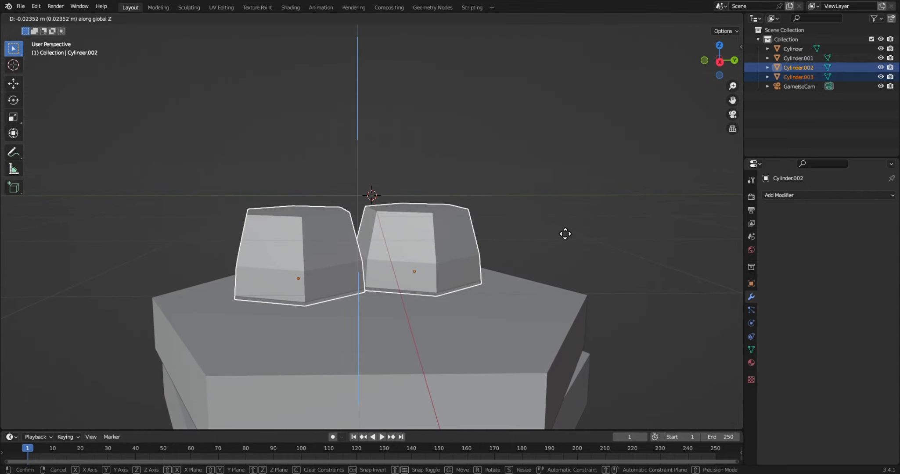
pyautogui.click(559, 228)
pyautogui.moveTo(675, 85); pyautogui.dragTo(301, 242, button='middle')
pyautogui.press('Tab')
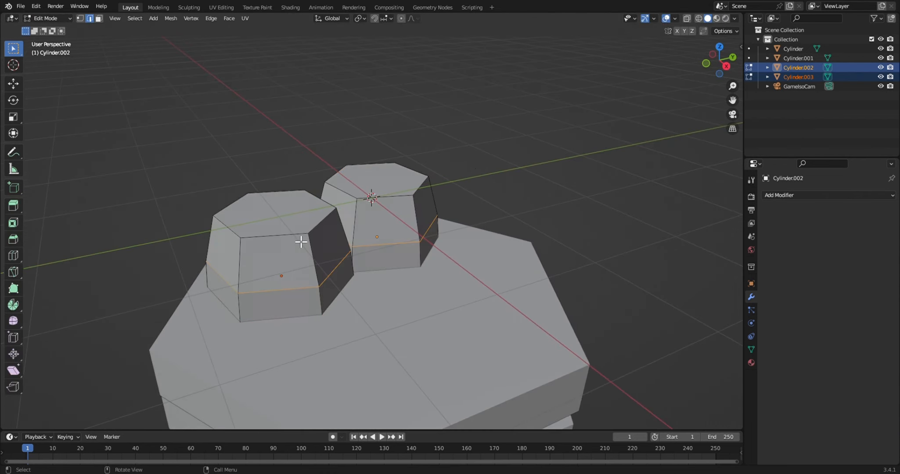
pyautogui.press('Tab')
# In top view, duplicate the block nearest negative Y and place the copy near the slab's centre, overlapping the other block.
pyautogui.press('KP_7')
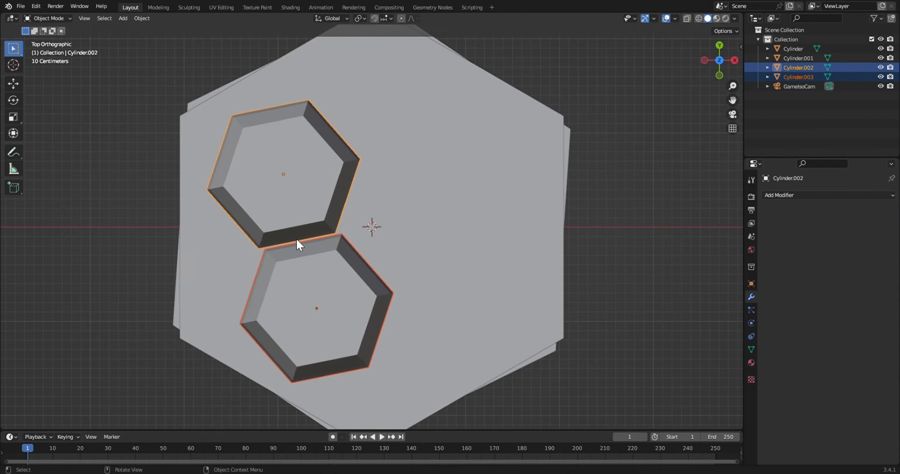
pyautogui.click(324, 278)
pyautogui.hotkey('shift', 'd')
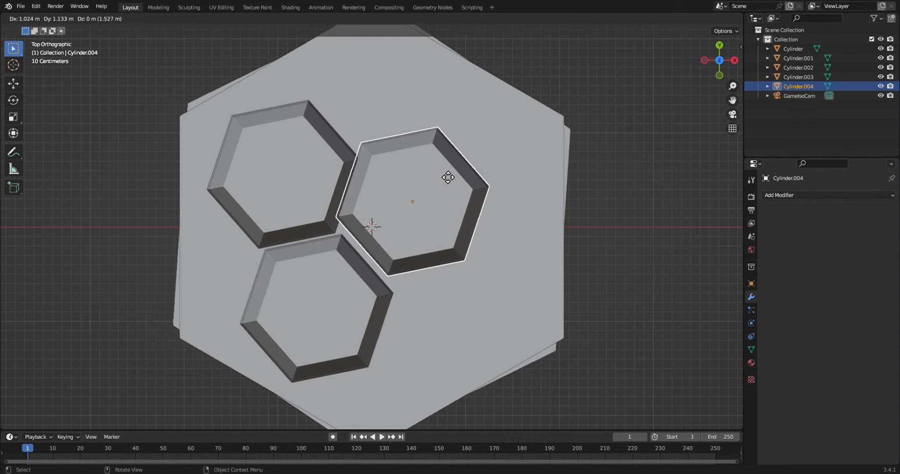
pyautogui.click(420, 176)
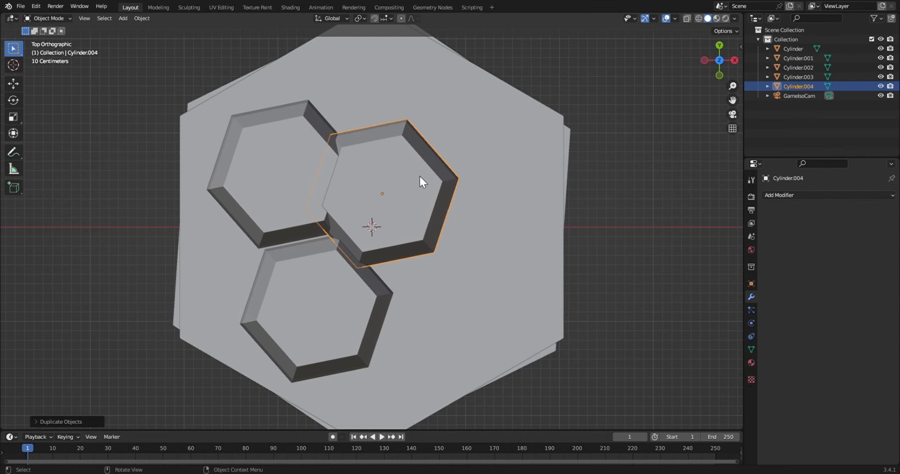
# Raise the top face of the first small block, behind the new copy, along Z to make that block taller.
pyautogui.press('KP_3')
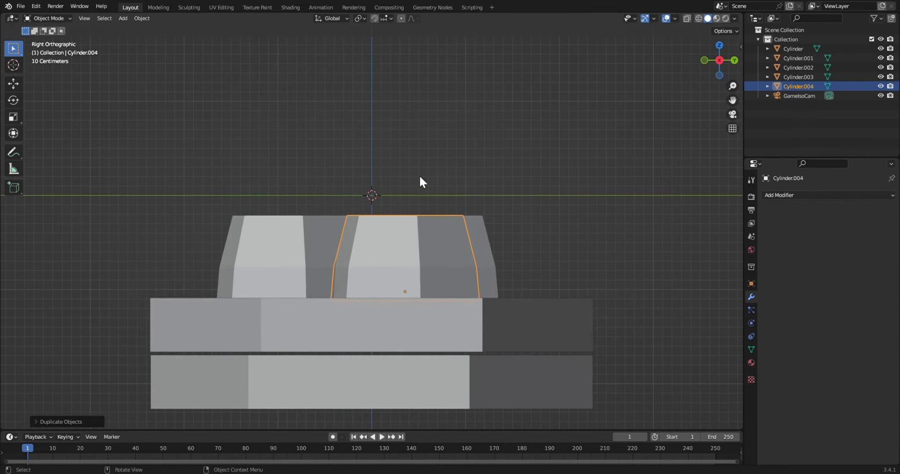
pyautogui.moveTo(419, 177); pyautogui.dragTo(409, 171, button='middle')
pyautogui.press('Tab')
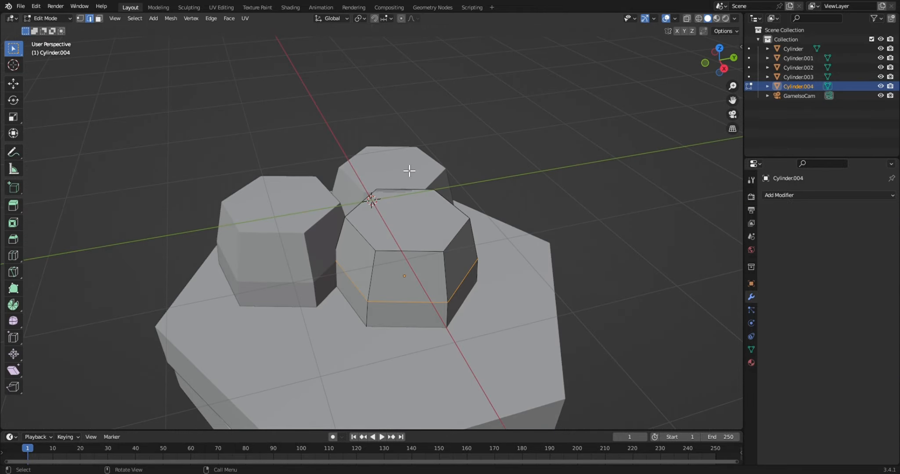
pyautogui.press('Tab')
pyautogui.click(423, 171)
pyautogui.press('Tab')
pyautogui.press('3')
pyautogui.click(418, 172)
pyautogui.press('g')
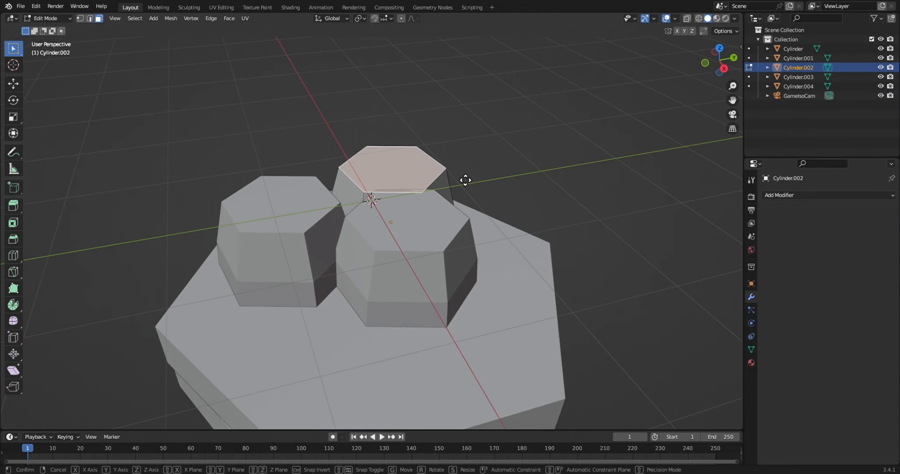
pyautogui.press('z')
pyautogui.click(468, 155)
pyautogui.press('Tab')
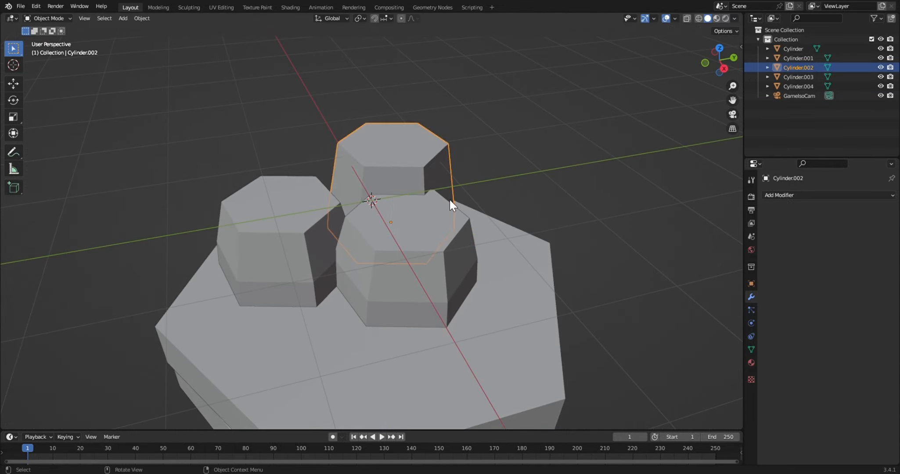
# Lower the top face of the block nearest negative Y along Z to make that block shorter.
pyautogui.click(293, 218)
pyautogui.press('Tab')
pyautogui.click(305, 217)
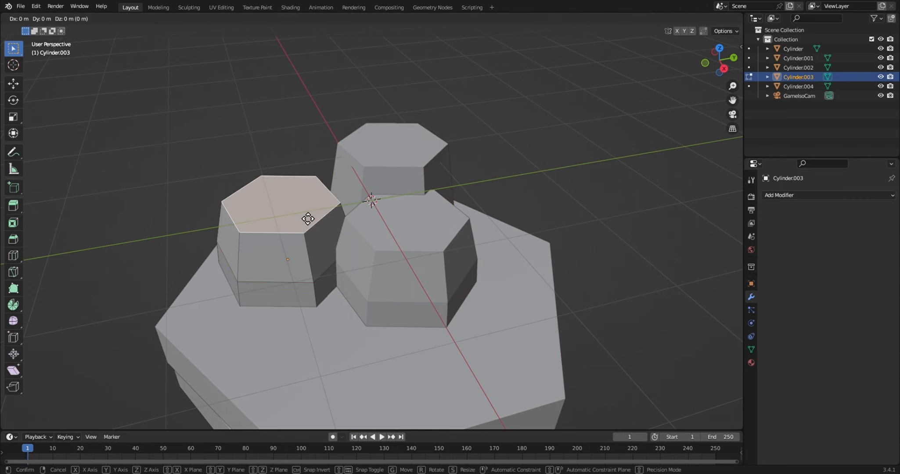
pyautogui.press('g')
pyautogui.press('z')
pyautogui.click(468, 237)
pyautogui.press('Tab')
# Hide the viewport overlays and shift the shortened block closer to the other two in top view, checking it through the camera.
pyautogui.press('KP_0')
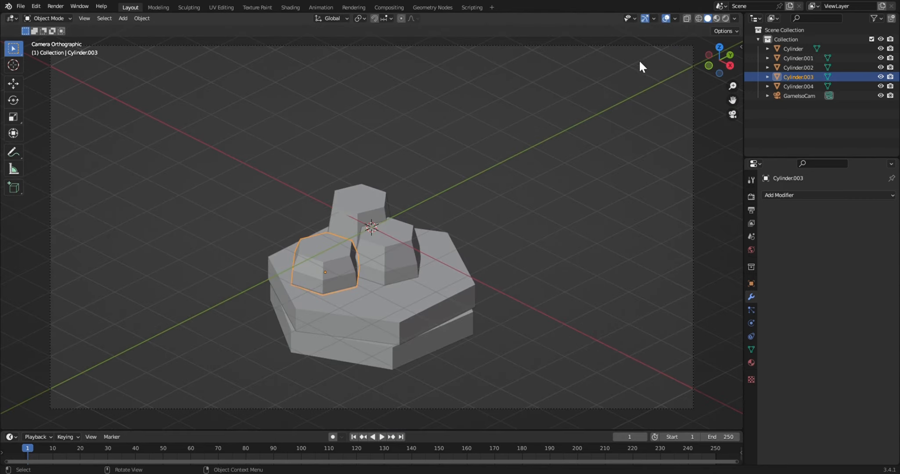
pyautogui.click(665, 18)
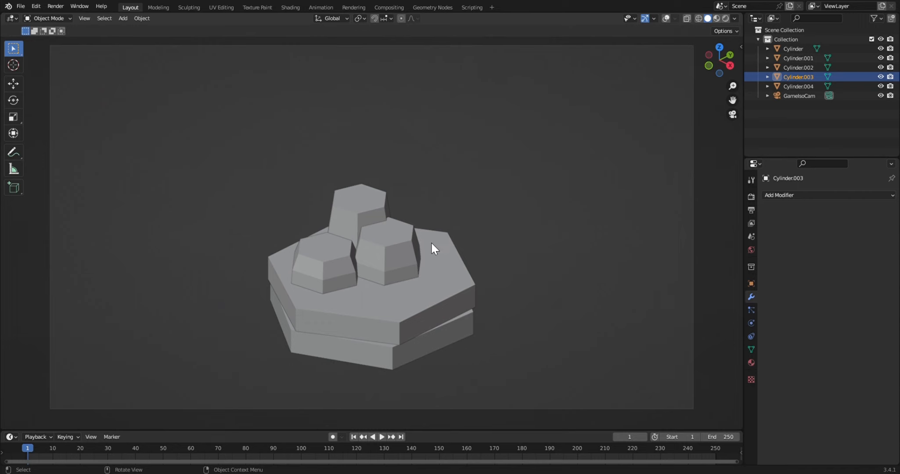
pyautogui.press('KP_7')
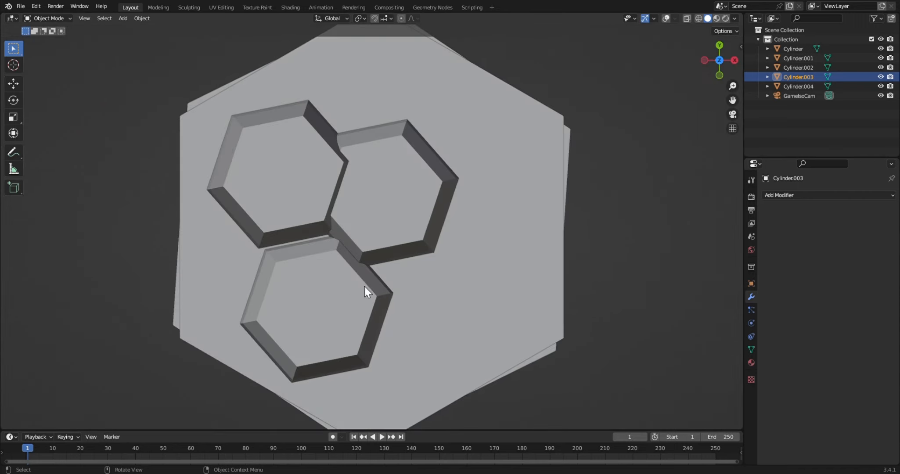
pyautogui.press('g')
pyautogui.click(361, 276)
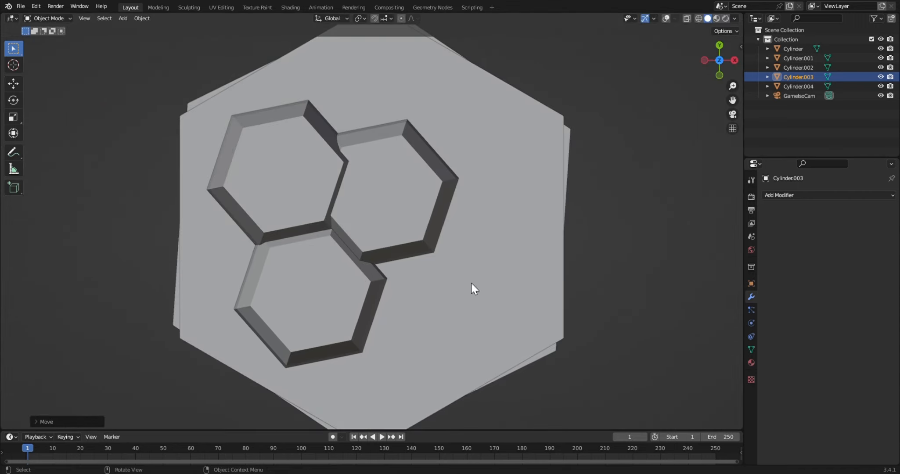
pyautogui.press('KP_0')
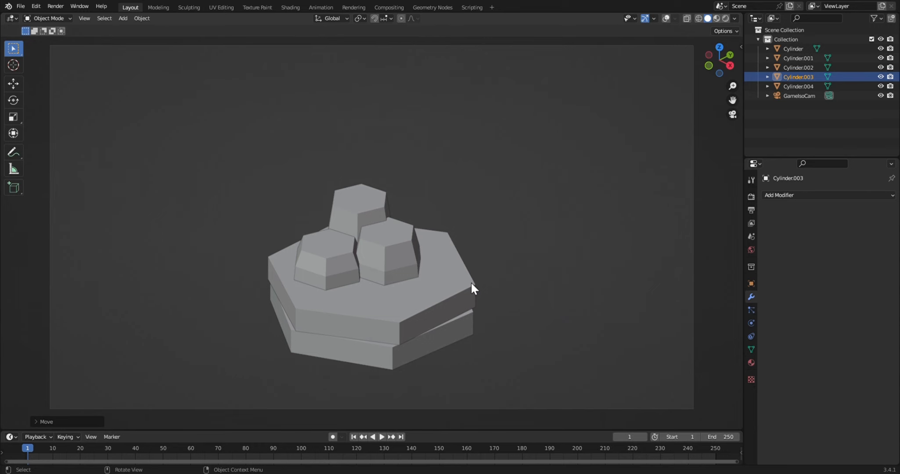
# Show the overlays again and slightly shrink the top face of the tallest block.
pyautogui.press('KP_7')
pyautogui.scroll(7, 312, 289)
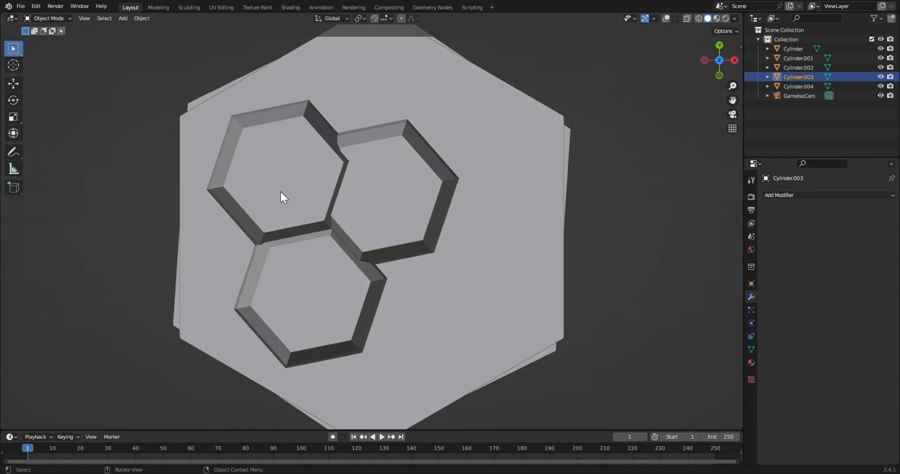
pyautogui.hotkey('shift', 'alt', 'z')
pyautogui.click(309, 159)
pyautogui.press('Tab')
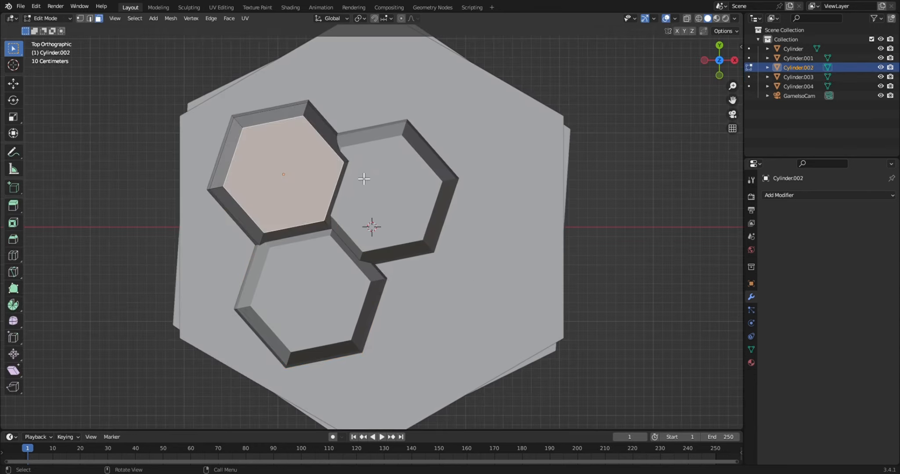
pyautogui.press('s')
pyautogui.click(436, 190)
pyautogui.press('KP_3')
pyautogui.press('s')
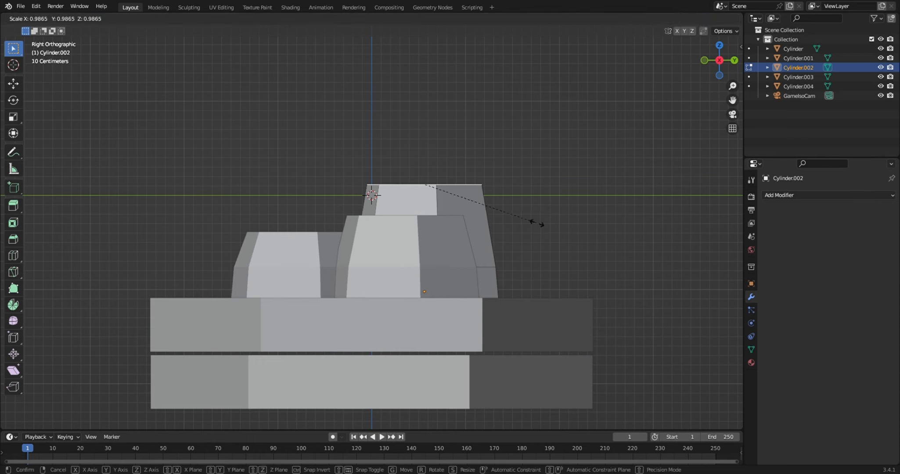
pyautogui.click(533, 221)
# Lower the tallest block's top face slightly along Z and finish editing its mesh.
pyautogui.press('g')
pyautogui.press('z')
pyautogui.click(544, 237)
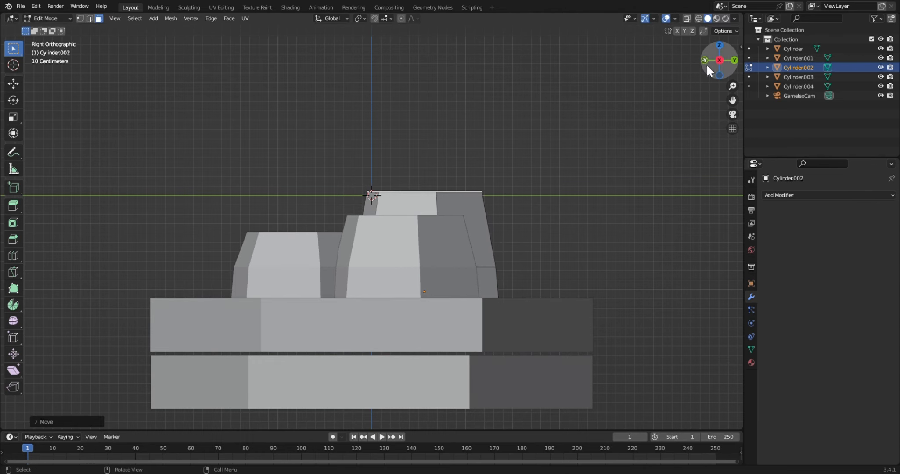
pyautogui.moveTo(707, 64); pyautogui.dragTo(566, 172)
pyautogui.press('Tab')
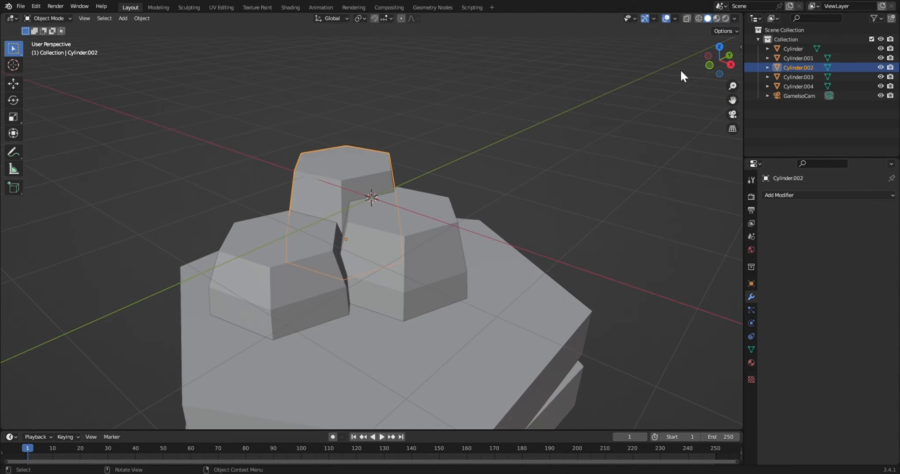
# In top view, duplicate the block nearest negative Y onto the open slab area toward positive X and scale the copy down to a pebble.
pyautogui.click(718, 47)
pyautogui.click(344, 275)
pyautogui.hotkey('shift', 'd')
pyautogui.click(466, 281)
pyautogui.press('s')
pyautogui.click(439, 281)
# Lower the pebble along Z so it rests on the upper slab.
pyautogui.moveTo(719, 60); pyautogui.dragTo(636, 118)
pyautogui.press('g')
pyautogui.press('z')
pyautogui.click(506, 190)
# Lower the pebble's top face along Z to flatten it into a low bevelled hexagon.
pyautogui.press('Tab')
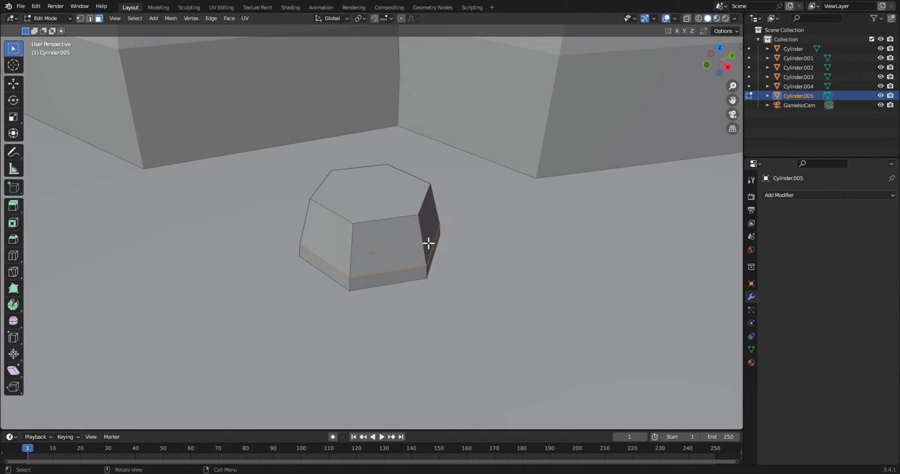
pyautogui.click(376, 204)
pyautogui.press('g')
pyautogui.press('z')
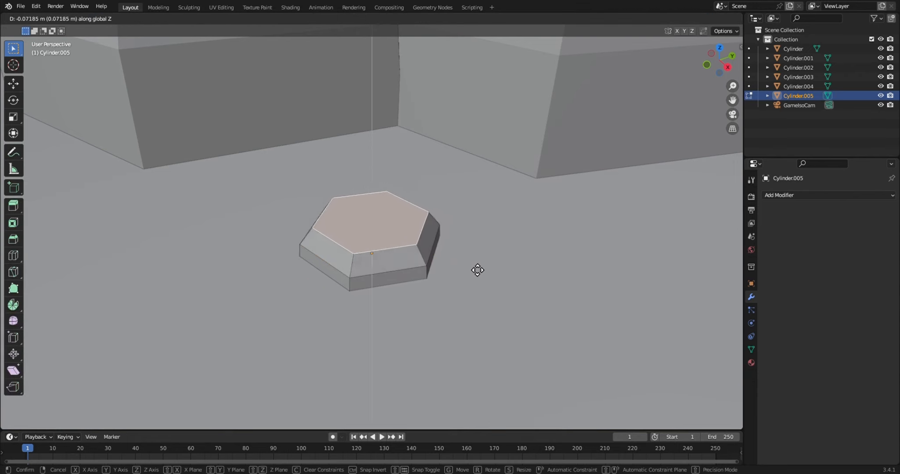
pyautogui.click(474, 275)
pyautogui.press('Tab')
# Raise the pebble slightly along Z and scale it down, first horizontally and separately along Z.
pyautogui.press('g')
pyautogui.press('z')
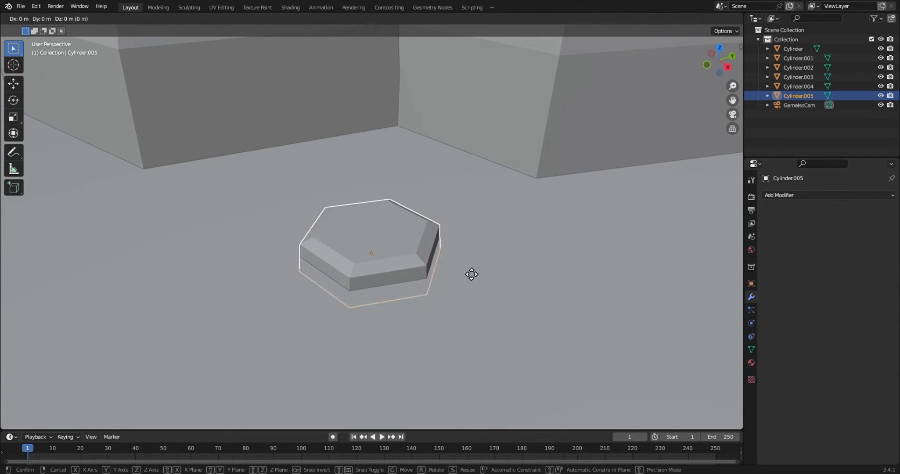
pyautogui.click(500, 266)
pyautogui.press('y')
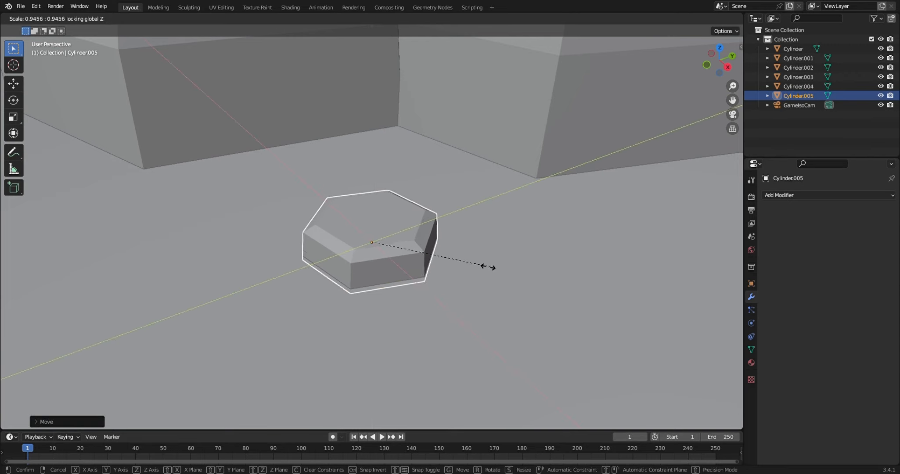
pyautogui.press('z')
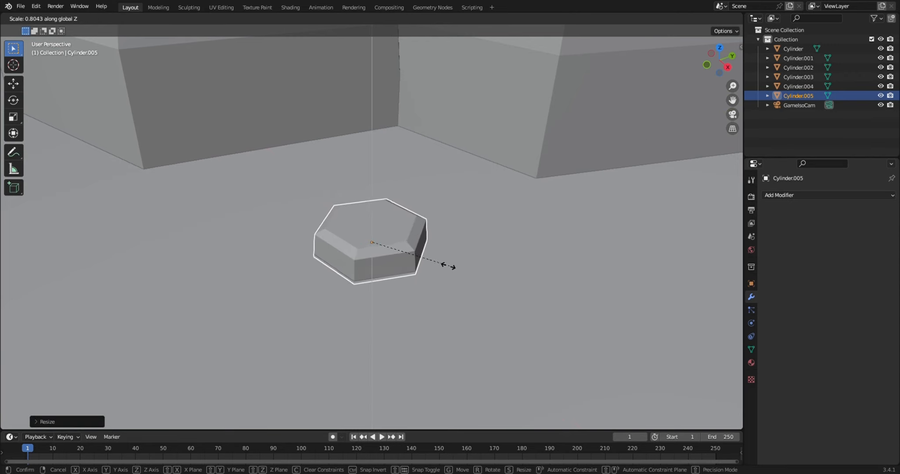
pyautogui.click(447, 265)
# In top view, move the pebble beside the large block nearest negative Y and rotate it slightly.
pyautogui.press('KP_7')
pyautogui.scroll(2, 448, 265)
pyautogui.scroll(-1, 448, 265)
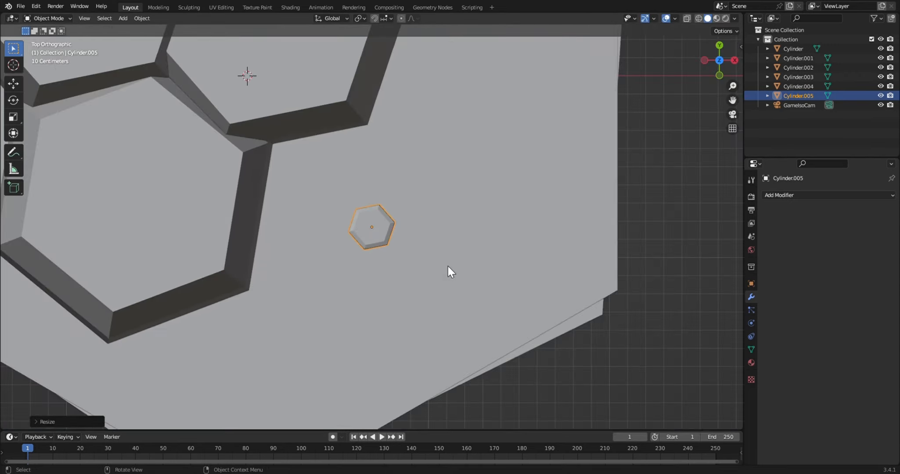
pyautogui.press('g')
pyautogui.click(368, 261)
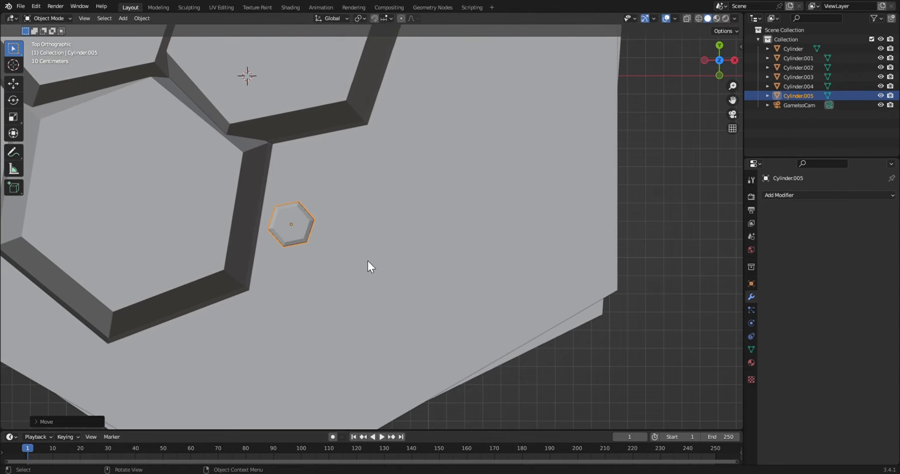
pyautogui.press('r')
pyautogui.click(365, 220)
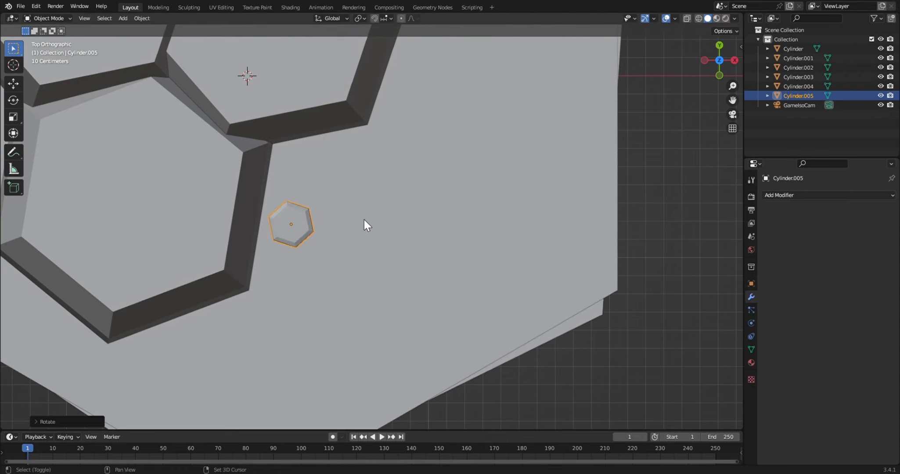
# Duplicate the pebble twice to form a tight cluster of three, and check it through the camera.
pyautogui.hotkey('shift', 'd')
pyautogui.click(378, 179)
pyautogui.hotkey('shift', 'd')
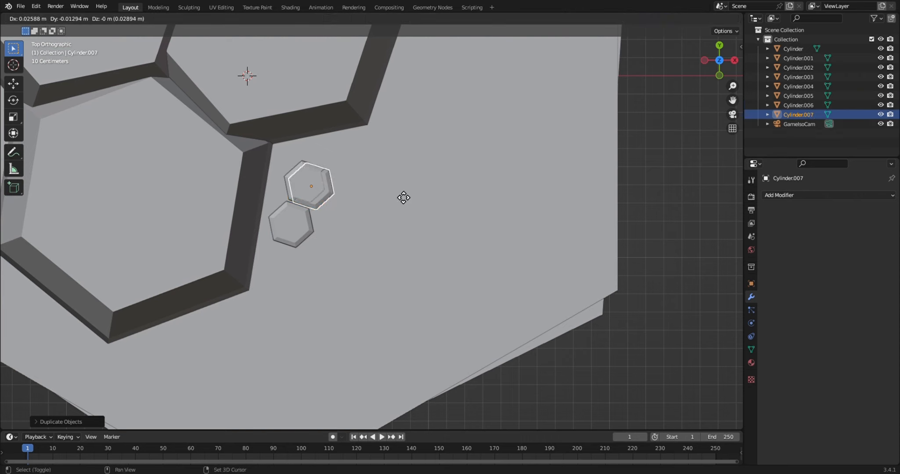
pyautogui.click(410, 219)
pyautogui.press('KP_0')
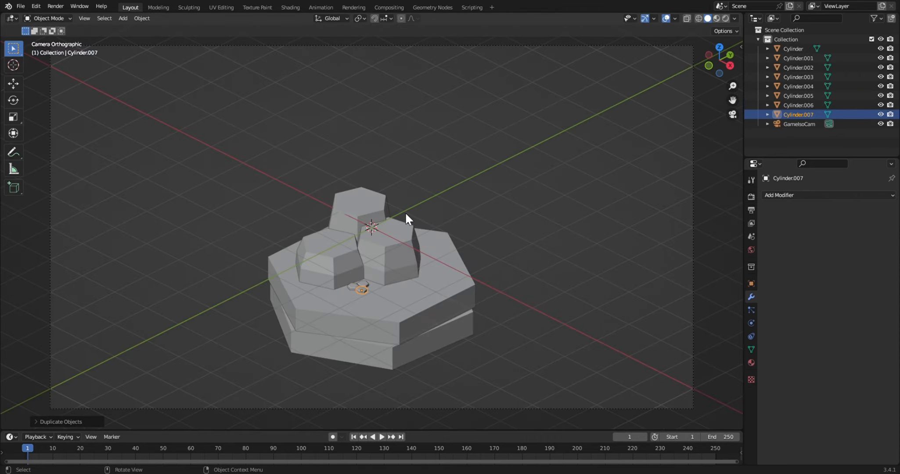
pyautogui.click(518, 231)
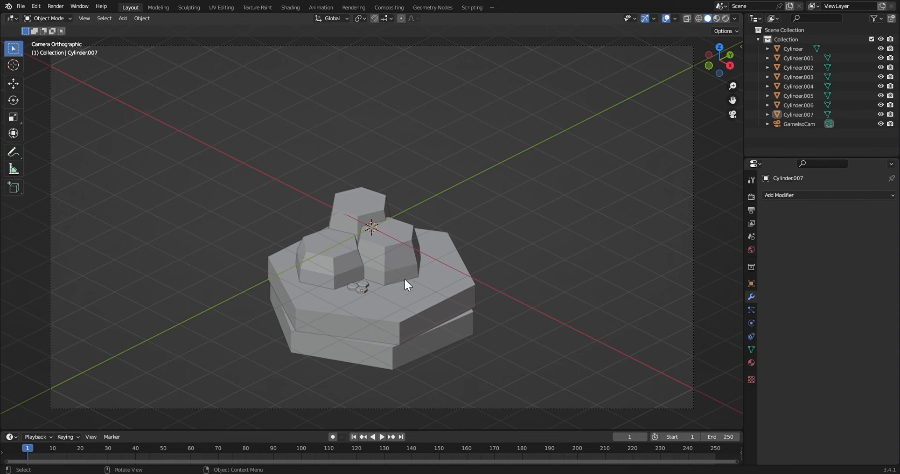
# In top view, place two pebble duplicates near the slab's positive Y corner and rotate the second one.
pyautogui.click(365, 286)
pyautogui.press('KP_7')
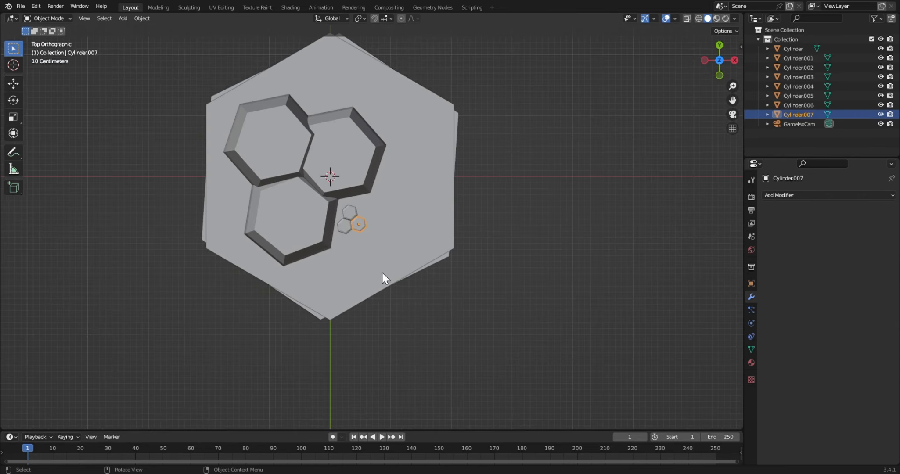
pyautogui.hotkey('shift', 'd')
pyautogui.click(392, 131)
pyautogui.hotkey('shift', 'd')
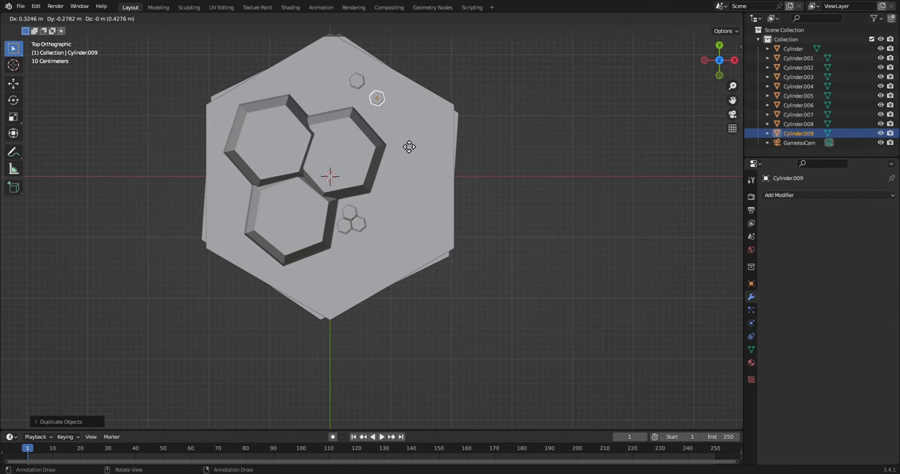
pyautogui.click(409, 145)
pyautogui.press('r')
pyautogui.click(407, 115)
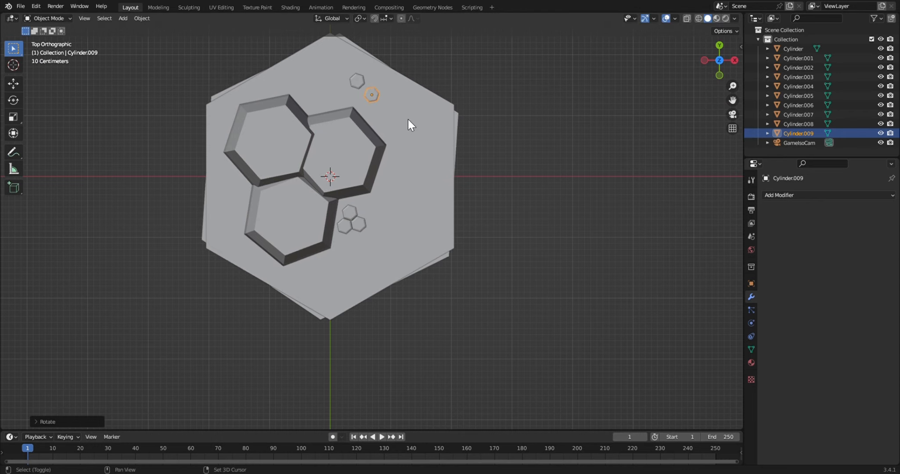
# Place two more pebble duplicates near the slab's negative Y corner and rotate the second one.
pyautogui.hotkey('shift', 'd')
pyautogui.click(336, 312)
pyautogui.hotkey('shift', 'd')
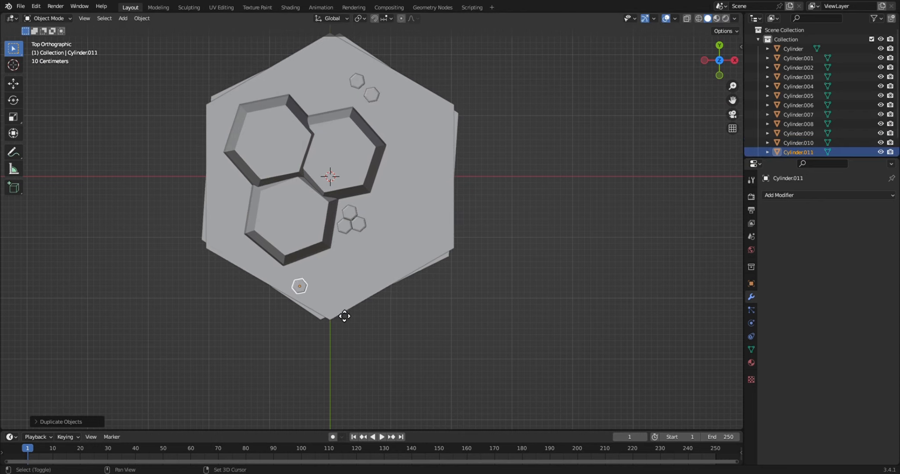
pyautogui.press('g')
pyautogui.click(368, 322)
pyautogui.press('r')
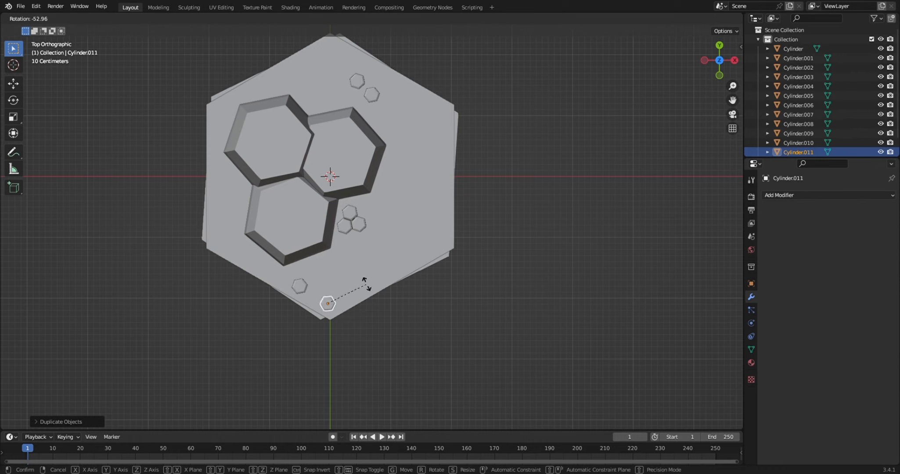
pyautogui.click(366, 284)
# Duplicate a pebble near the slab's positive X edge, shrink it, and add two copies of it in a short chain.
pyautogui.hotkey('shift', 'd')
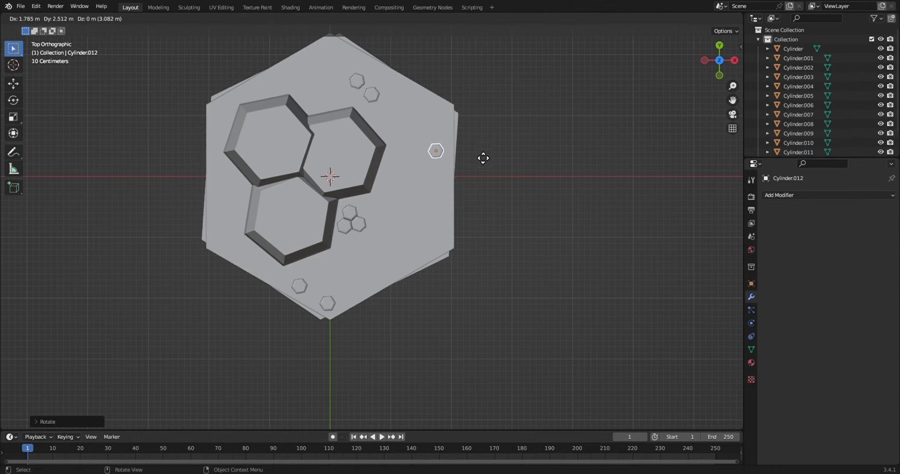
pyautogui.click(483, 158)
pyautogui.press('s')
pyautogui.click(475, 180)
pyautogui.hotkey('shift', 'd')
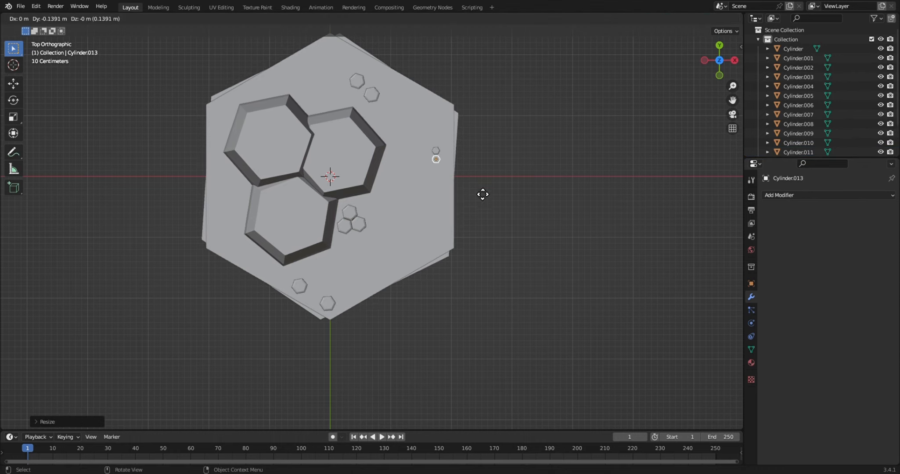
pyautogui.click(482, 194)
pyautogui.hotkey('shift', 'd')
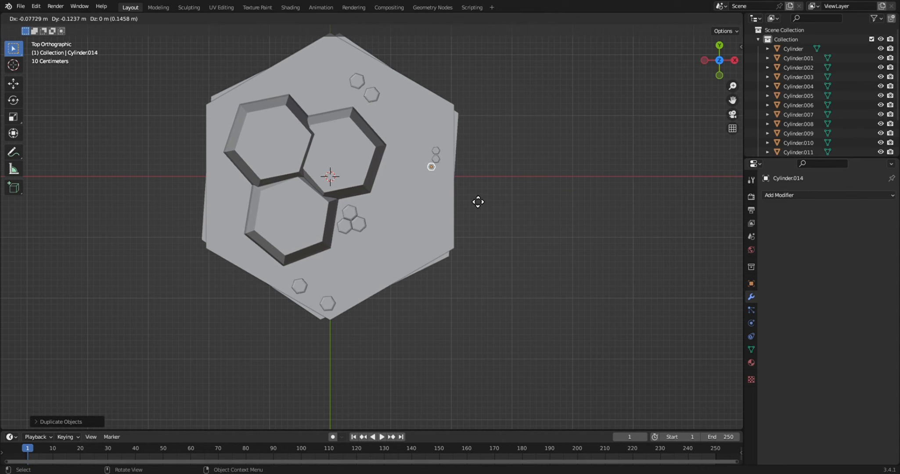
pyautogui.click(477, 202)
# In side view, stretch the second pebble near the positive Y corner along Z to make it taller.
pyautogui.click(370, 94)
pyautogui.press('KP_3')
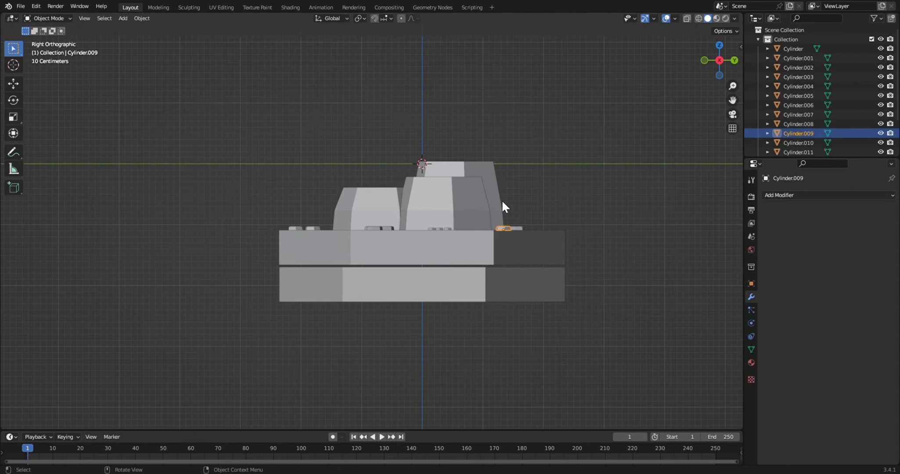
pyautogui.press('s')
pyautogui.press('z')
pyautogui.click(551, 195)
pyautogui.click(555, 234)
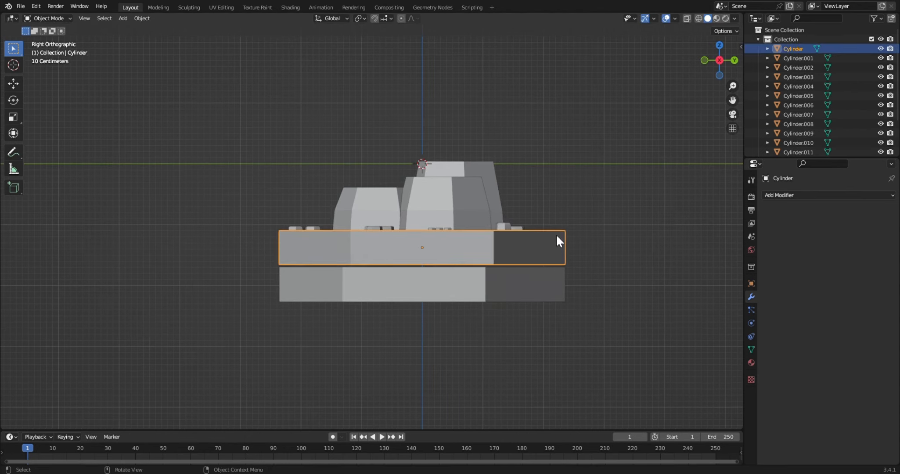
# Scale the other pebble near the positive Y corner down horizontally and flatten it along Z.
pyautogui.click(518, 226)
pyautogui.press('KP_Decimal')
pyautogui.press('s')
pyautogui.hotkey('shift', 'z')
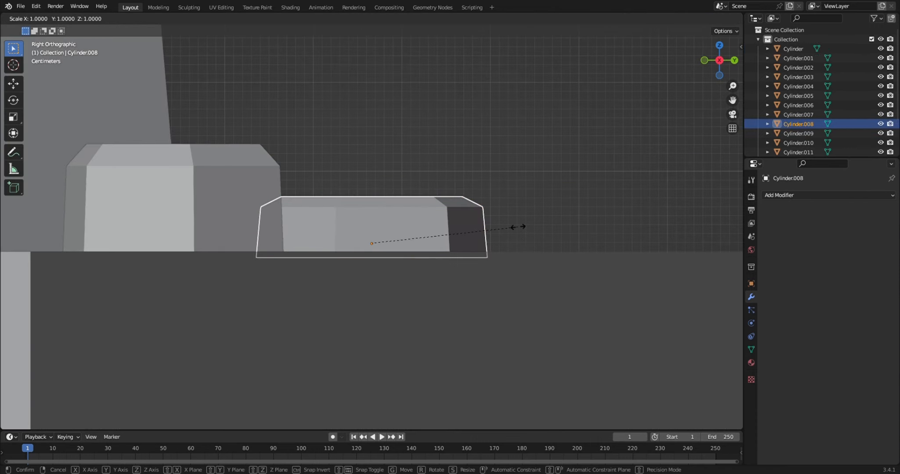
pyautogui.press('z')
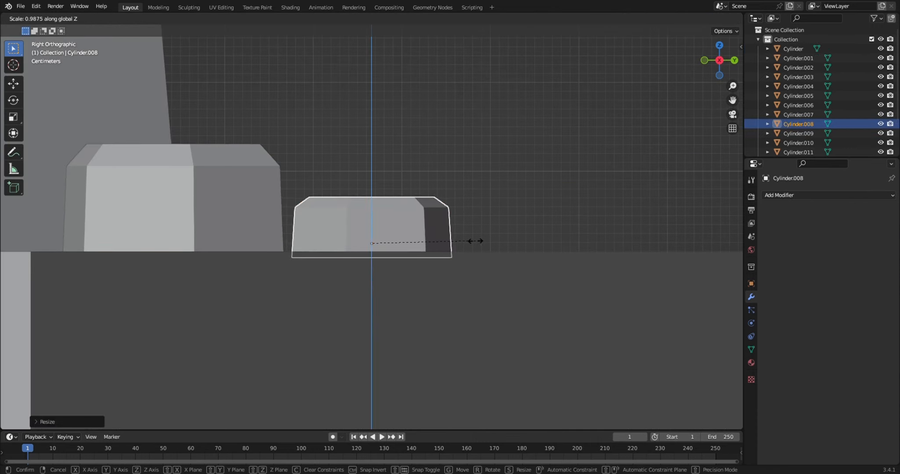
pyautogui.click(454, 244)
# Lower the flattened pebble along Z so its base sits slightly into the slab.
pyautogui.press('g')
pyautogui.press('z')
pyautogui.click(492, 250)
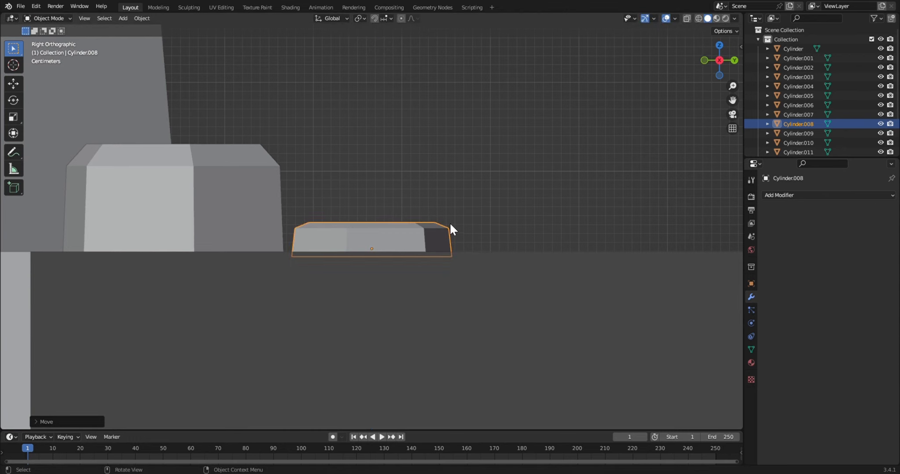
# Reposition the taller pebble near the positive Y corner along Z in side view.
pyautogui.click(284, 224)
pyautogui.click(261, 196)
pyautogui.press('g')
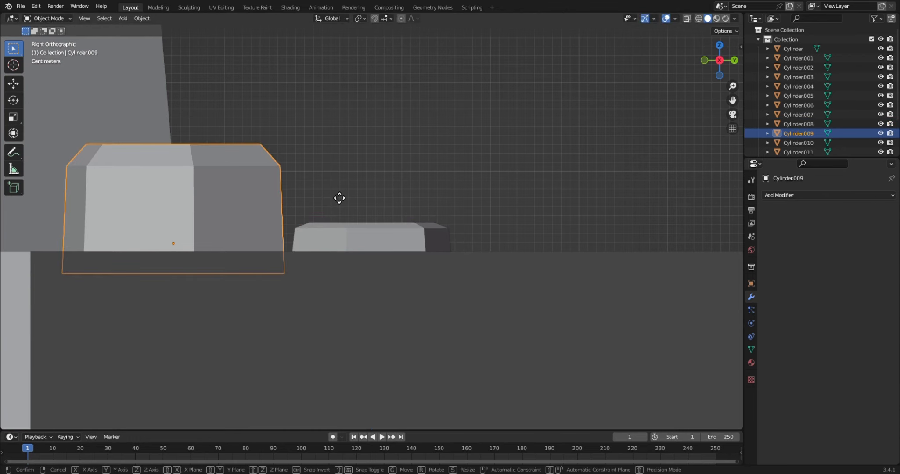
pyautogui.press('z')
pyautogui.click(397, 209)
# In camera view with overlays hidden, add a Bevel modifier to the rearmost tapered block.
pyautogui.press('KP_0')
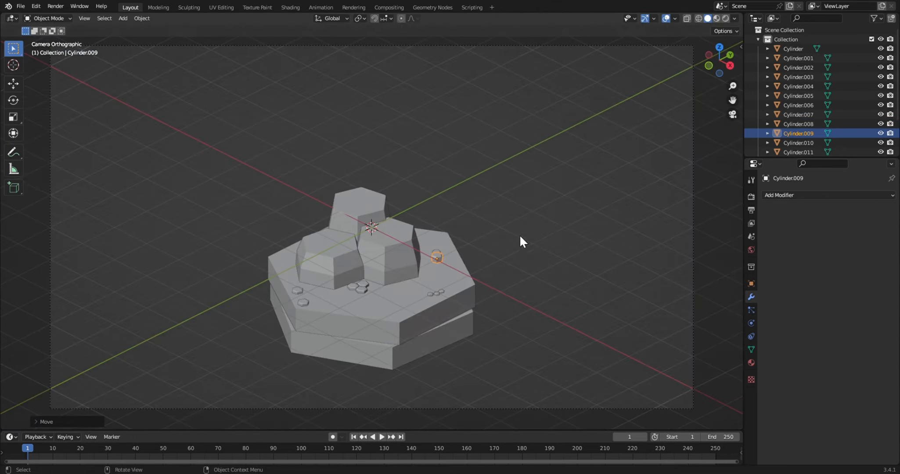
pyautogui.click(545, 201)
pyautogui.click(666, 18)
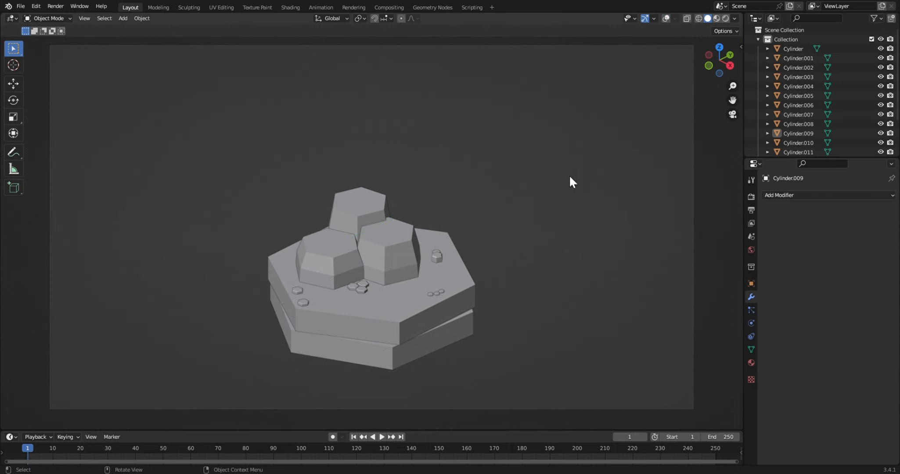
pyautogui.click(398, 230)
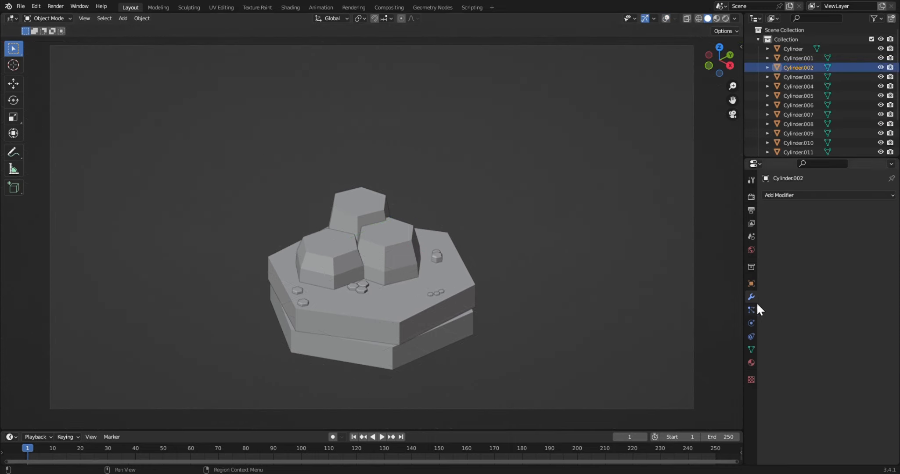
pyautogui.click(779, 195)
pyautogui.click(723, 240)
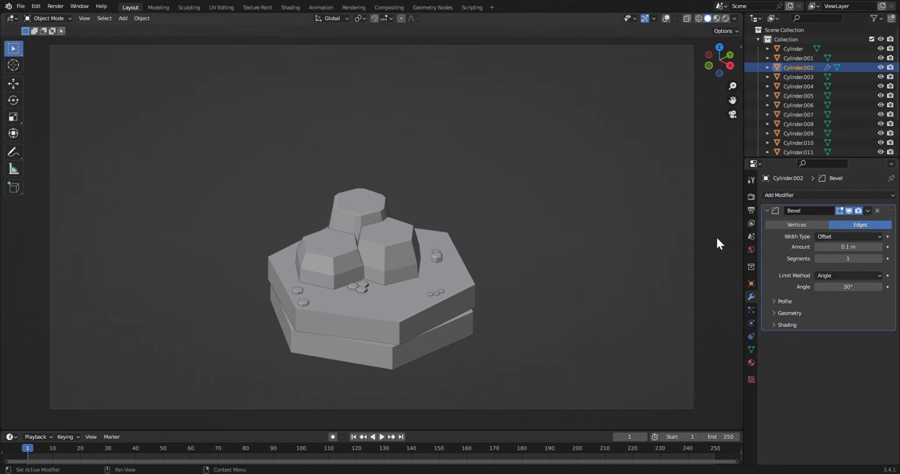
# Set the rear block's Bevel modifier to 3 segments and an amount of about 0.083 m.
pyautogui.doubleClick(843, 247)
pyautogui.write('0')
pyautogui.press('Return')
pyautogui.doubleClick(844, 261)
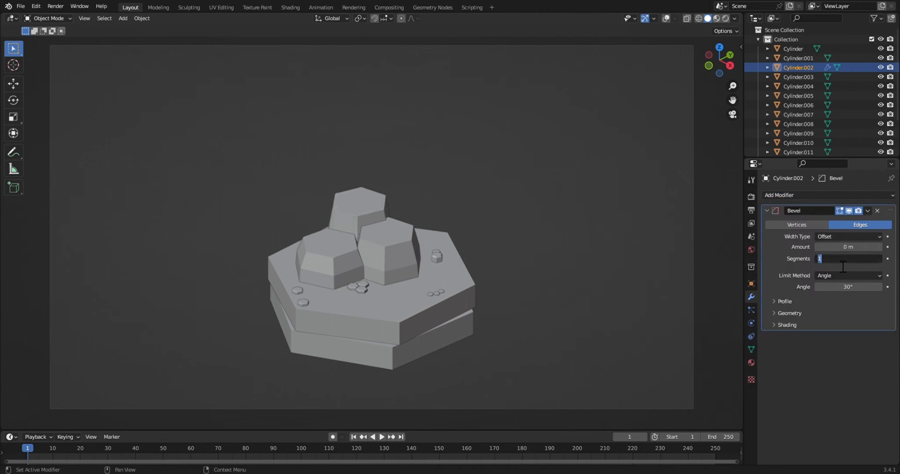
pyautogui.write('3')
pyautogui.press('Return')
pyautogui.moveTo(847, 249); pyautogui.dragTo(849, 249)
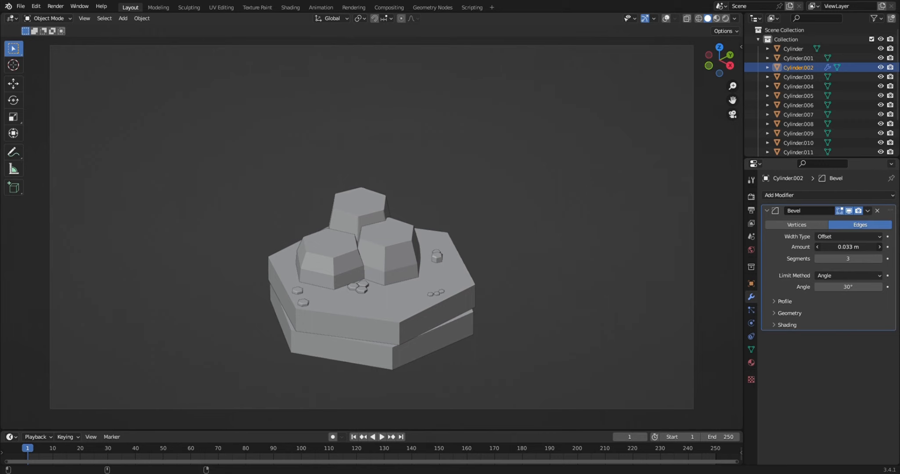
# Shade the rear block smooth and refine its bevel to an amount of 0.045 m with 4 segments.
pyautogui.rightClick(352, 207)
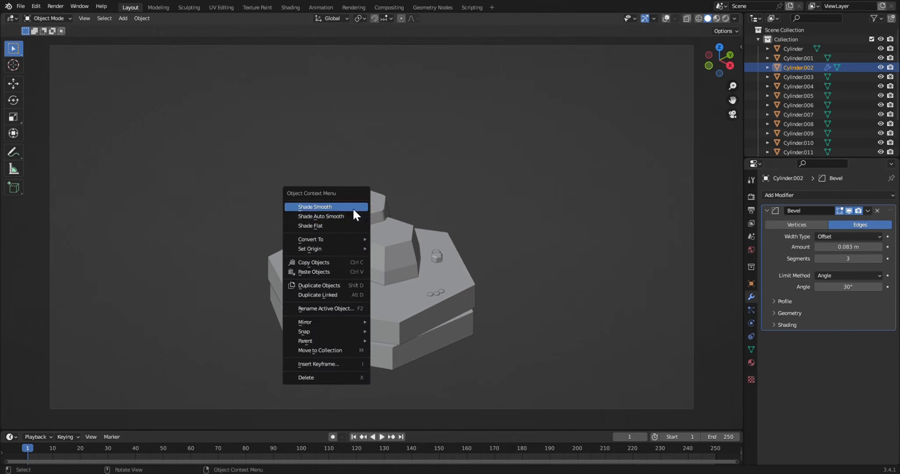
pyautogui.click(352, 207)
pyautogui.scroll(6, 352, 216)
pyautogui.scroll(4, 500, 196)
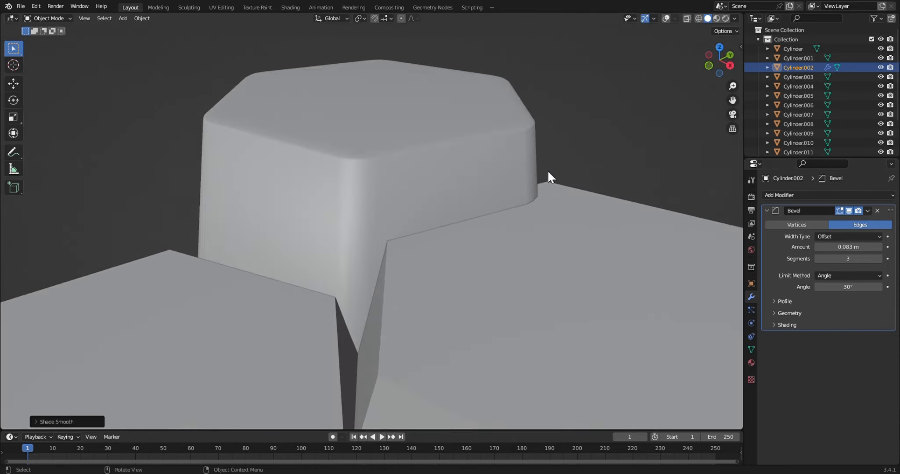
pyautogui.moveTo(717, 61); pyautogui.dragTo(729, 66)
pyautogui.moveTo(847, 247)
pyautogui.mouseDown()
pyautogui.moveTo(825, 247)
pyautogui.moveTo(852, 259)
pyautogui.moveTo(858, 246)
pyautogui.moveTo(839, 246)
pyautogui.moveTo(871, 258)
pyautogui.moveTo(845, 259)
pyautogui.moveTo(860, 248)
pyautogui.mouseUp()
pyautogui.scroll(-10, 668, 202)
# Copy the rear block's Bevel modifier to all the pebbles and the other two tapered blocks.
pyautogui.click(441, 311)
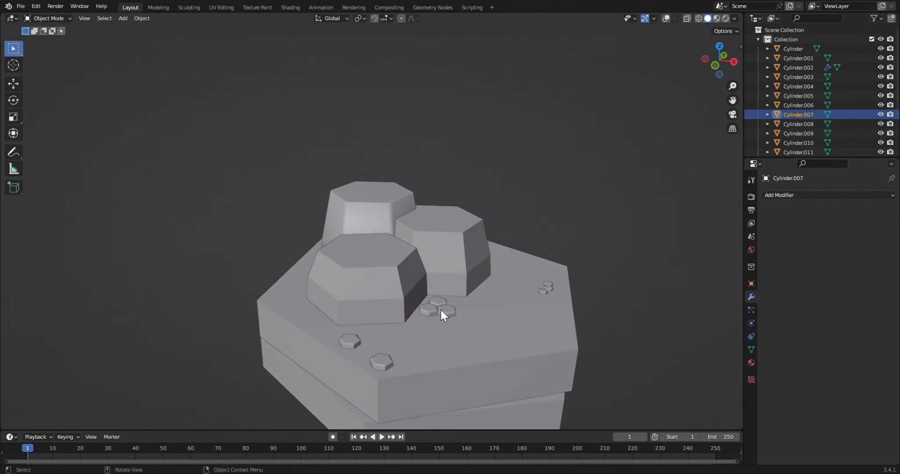
pyautogui.click(665, 18)
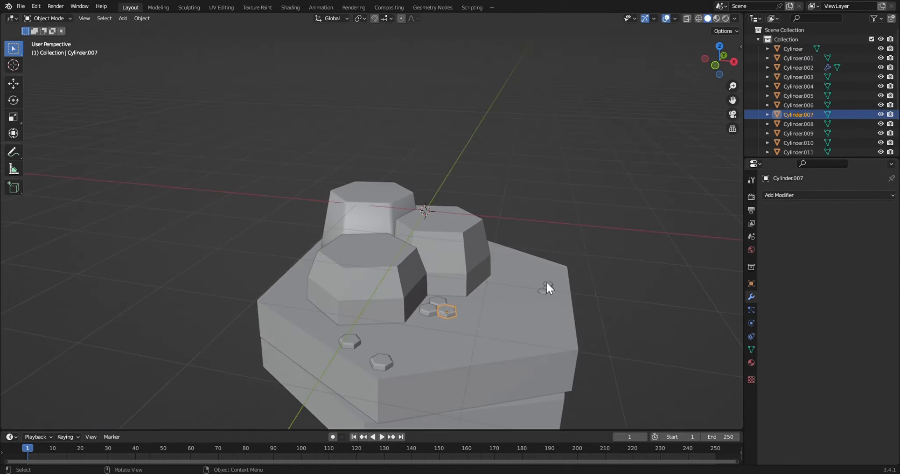
pyautogui.click(547, 284)
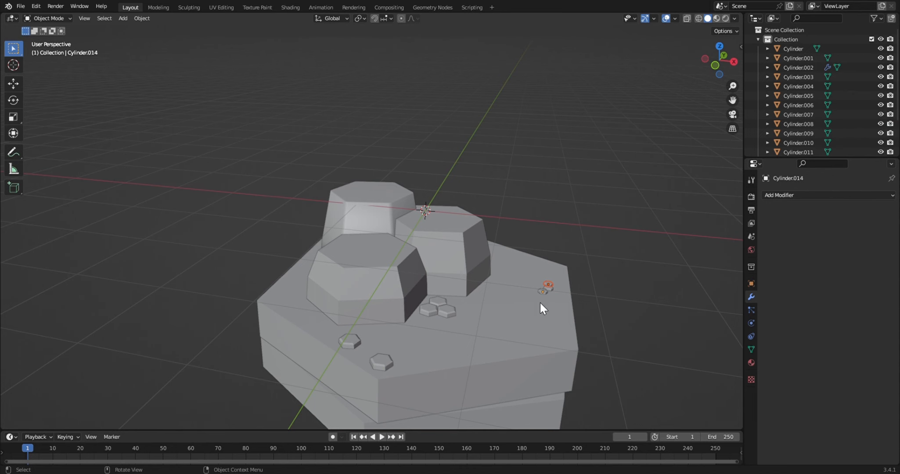
pyautogui.press('KP_7')
pyautogui.keyDown('shift'); pyautogui.click(475, 177); pyautogui.keyUp('shift')
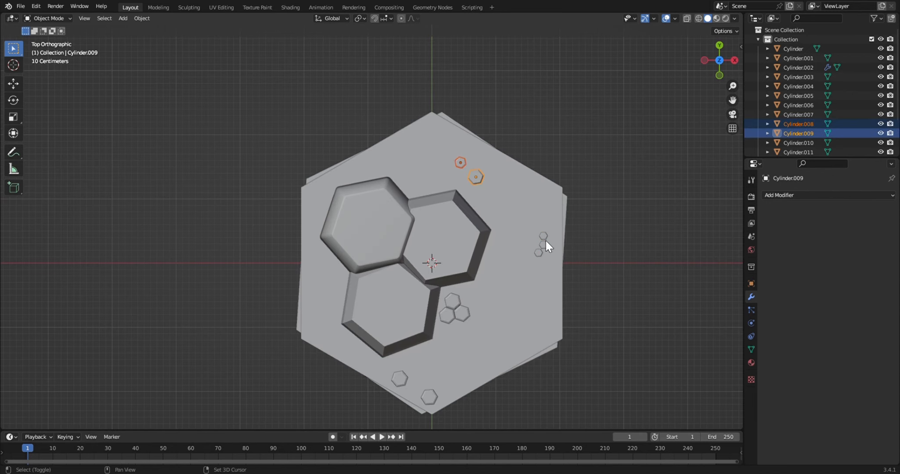
pyautogui.keyDown('shift'); pyautogui.click(543, 242); pyautogui.keyUp('shift')
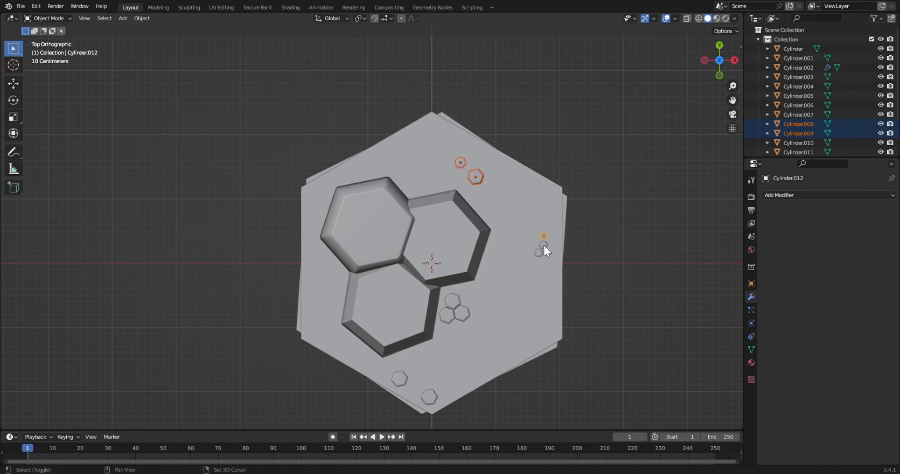
pyautogui.keyDown('shift'); pyautogui.click(458, 310); pyautogui.keyUp('shift')
pyautogui.keyDown('shift'); pyautogui.click(452, 302); pyautogui.keyUp('shift')
pyautogui.keyDown('shift'); pyautogui.click(447, 314); pyautogui.keyUp('shift')
pyautogui.keyDown('shift'); pyautogui.click(429, 395); pyautogui.keyUp('shift')
pyautogui.keyDown('shift'); pyautogui.click(403, 380); pyautogui.keyUp('shift')
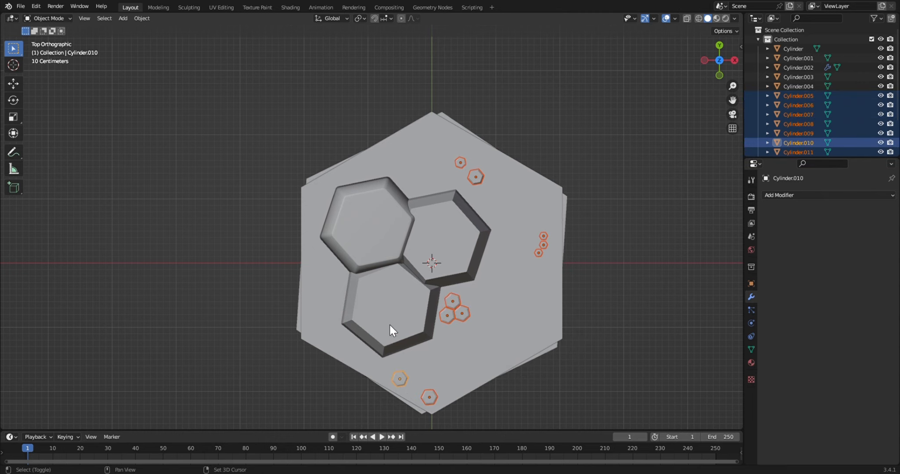
pyautogui.keyDown('shift'); pyautogui.click(390, 313); pyautogui.keyUp('shift')
pyautogui.keyDown('shift'); pyautogui.click(438, 256); pyautogui.keyUp('shift')
pyautogui.keyDown('shift'); pyautogui.click(390, 237); pyautogui.keyUp('shift')
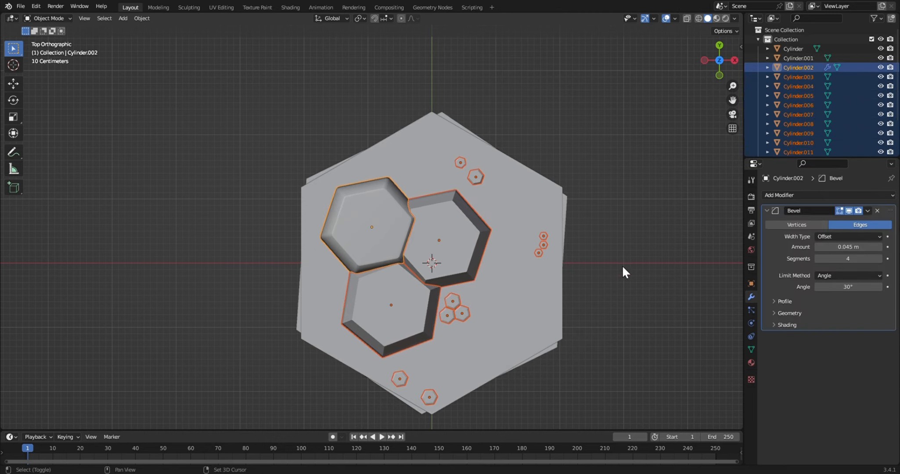
pyautogui.click(867, 210)
pyautogui.click(860, 237)
pyautogui.click(628, 191)
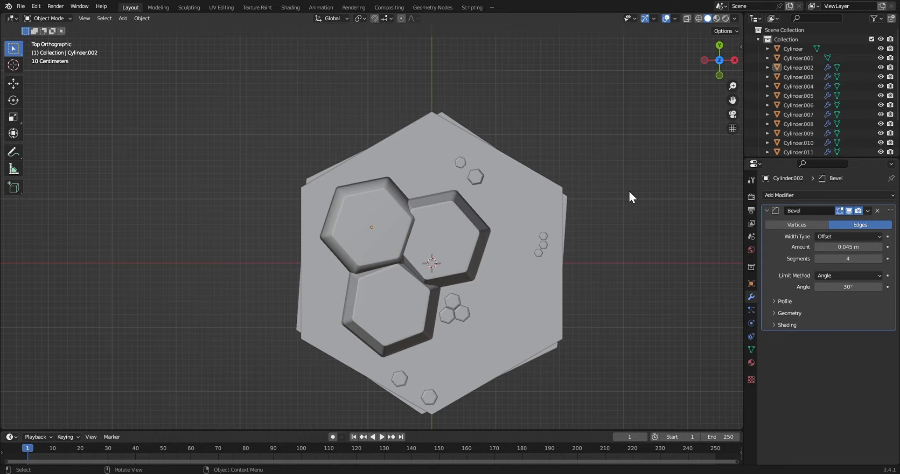
# Shade the front tapered block nearest the negative Y side smooth.
pyautogui.press('KP_0')
pyautogui.click(665, 18)
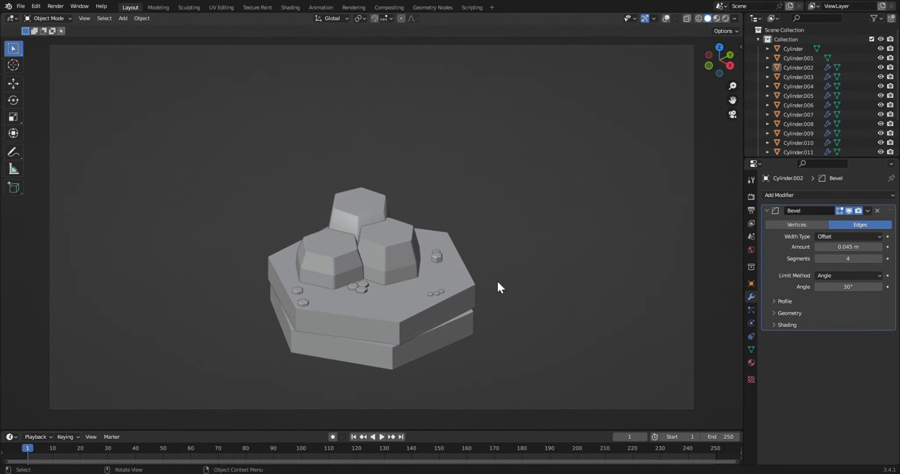
pyautogui.scroll(3, 495, 284)
pyautogui.rightClick(392, 269)
pyautogui.click(391, 269)
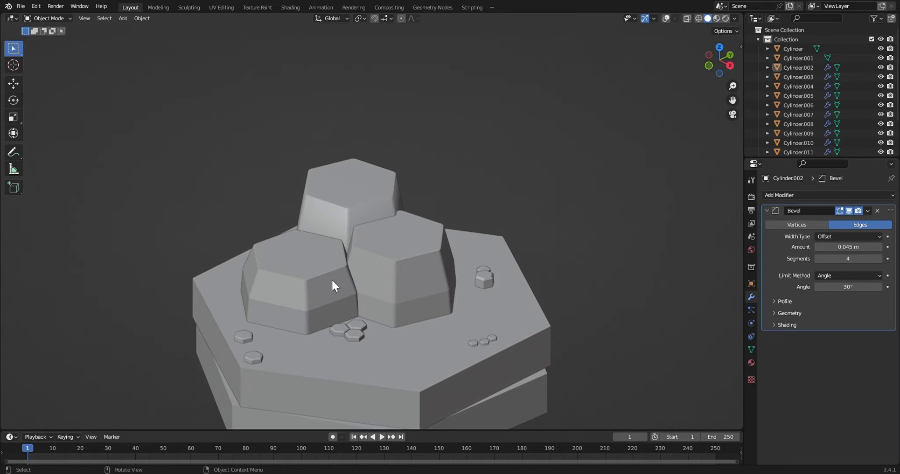
pyautogui.click(332, 280)
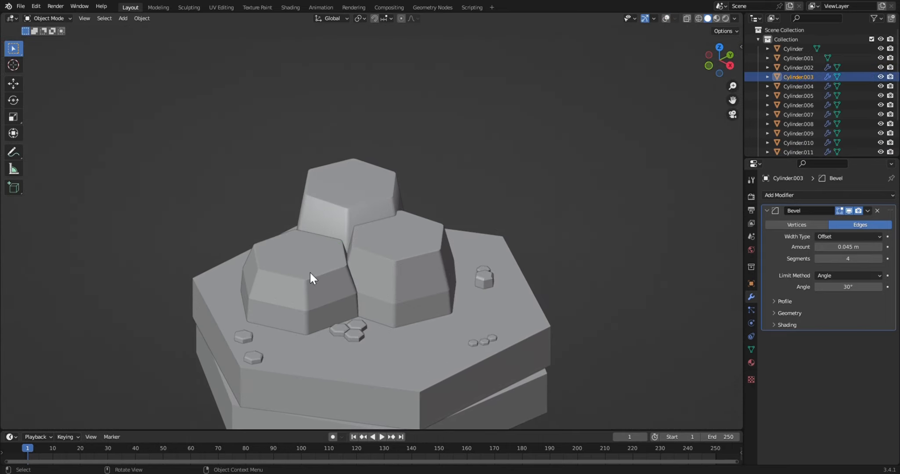
pyautogui.rightClick(310, 270)
pyautogui.click(300, 272)
# Shade the remaining tapered block, beside the front one, smooth.
pyautogui.click(388, 273)
pyautogui.rightClick(388, 273)
pyautogui.click(386, 274)
pyautogui.click(605, 276)
pyautogui.scroll(-2, 605, 276)
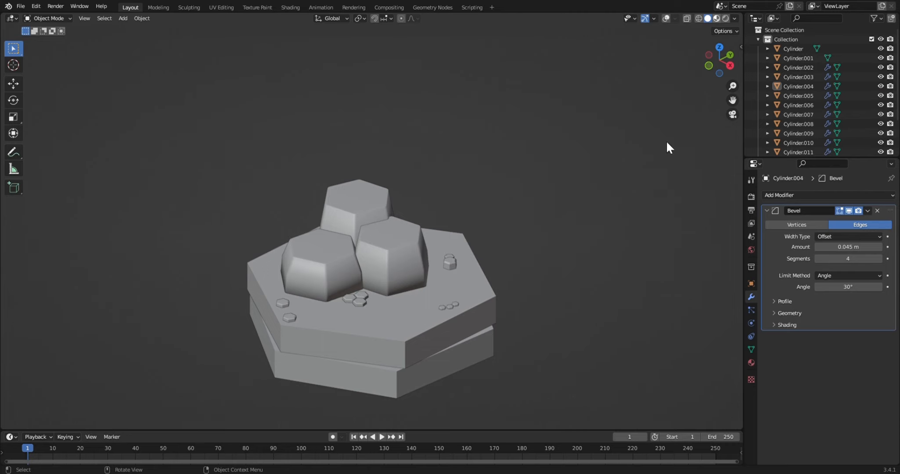
# In material preview, give the rear block a new gray material with base color value about 0.296 and roughness 1.
pyautogui.press('z')
pyautogui.press('2')
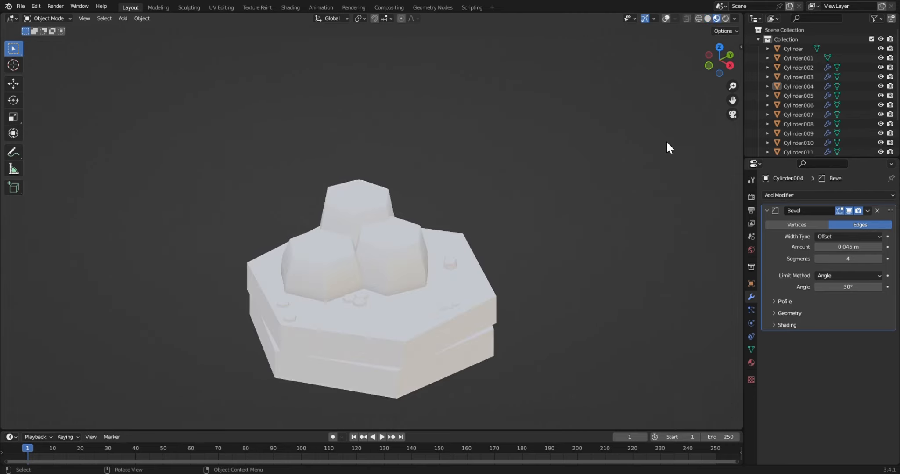
pyautogui.scroll(-2, 666, 142)
pyautogui.scroll(1, 666, 142)
pyautogui.click(364, 221)
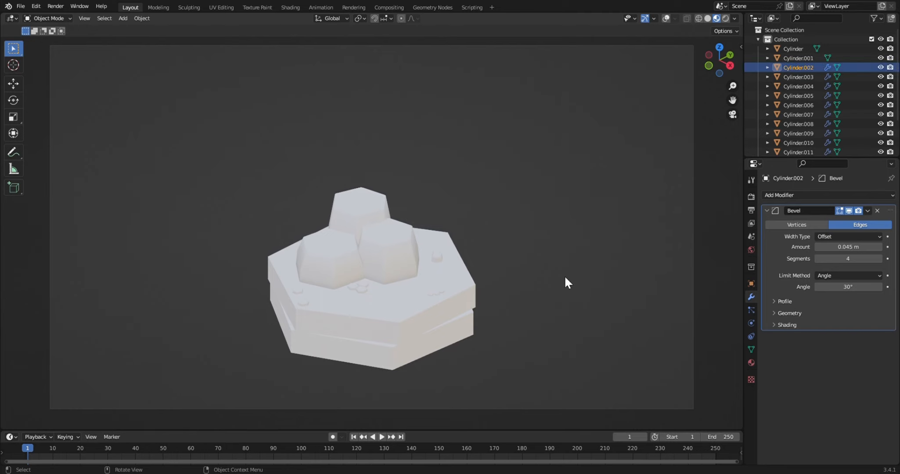
pyautogui.click(751, 362)
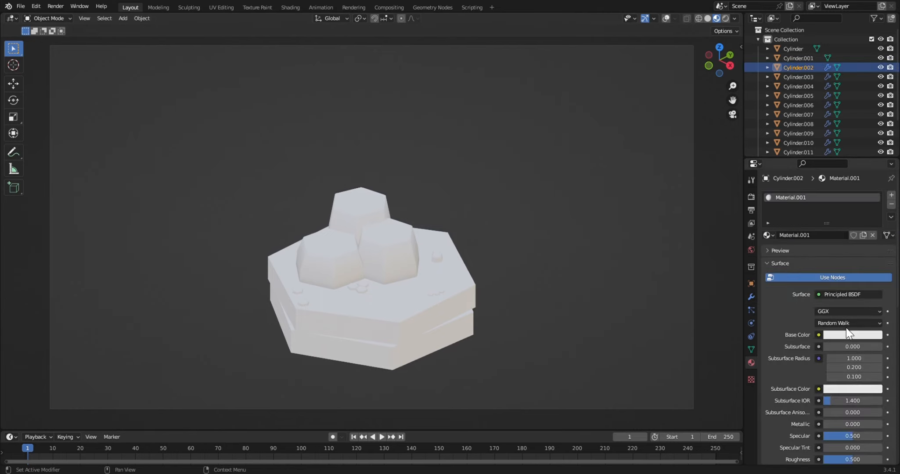
pyautogui.click(846, 334)
pyautogui.moveTo(875, 207); pyautogui.dragTo(874, 228)
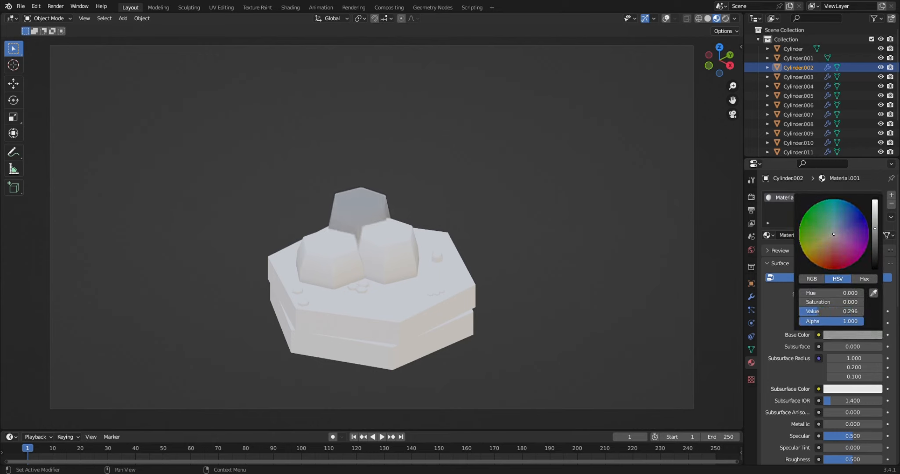
pyautogui.scroll(-5, 838, 355)
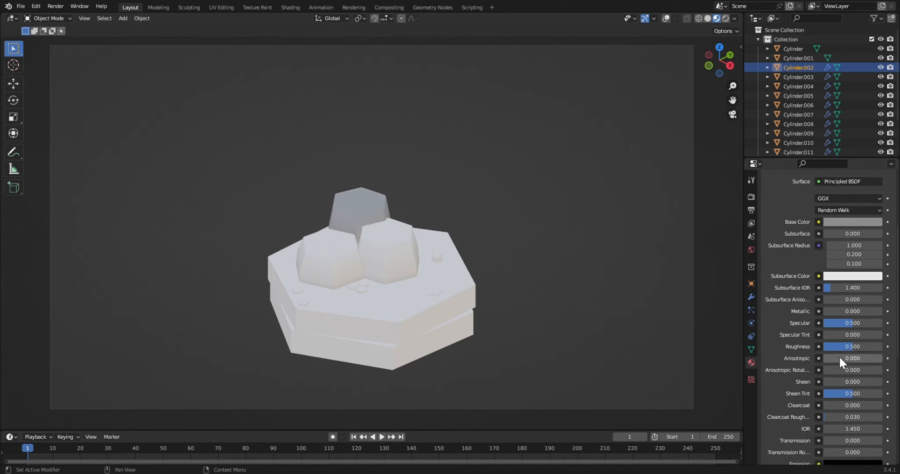
pyautogui.moveTo(851, 347); pyautogui.dragTo(883, 346)
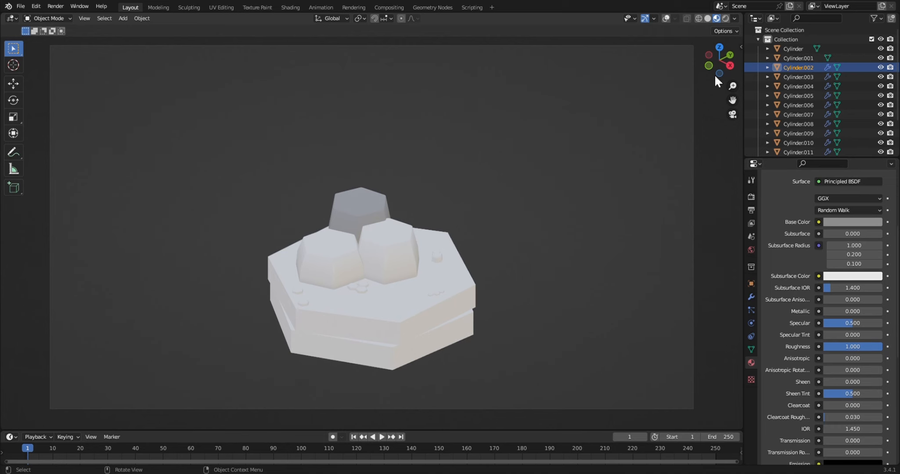
# In top view, copy the rear block's gray material to all the pebbles and the other two tapered blocks.
pyautogui.click(707, 18)
pyautogui.click(718, 46)
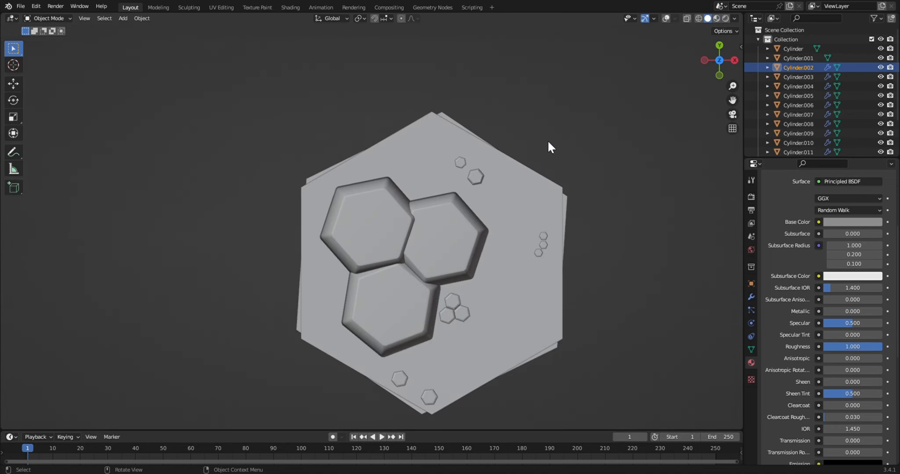
pyautogui.click(665, 18)
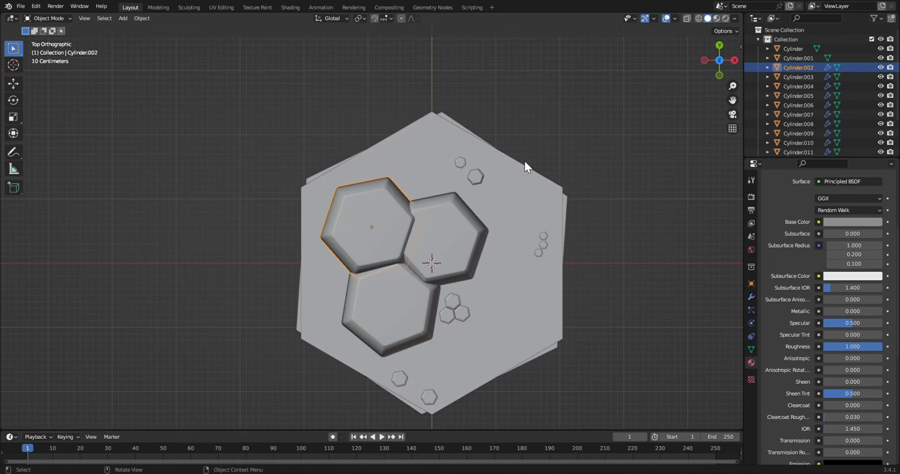
pyautogui.click(462, 161)
pyautogui.keyDown('shift'); pyautogui.click(542, 241); pyautogui.keyUp('shift')
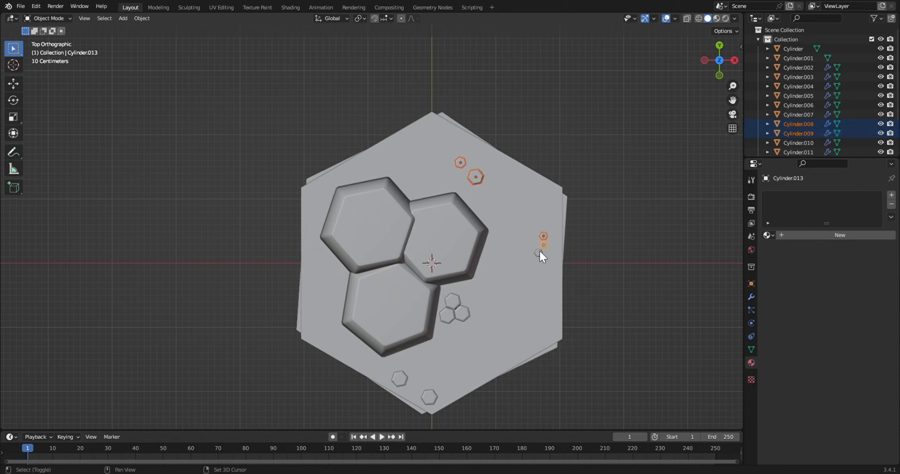
pyautogui.keyDown('shift'); pyautogui.click(423, 247); pyautogui.keyUp('shift')
pyautogui.keyDown('shift'); pyautogui.click(422, 309); pyautogui.keyUp('shift')
pyautogui.keyDown('shift'); pyautogui.click(455, 312); pyautogui.keyUp('shift')
pyautogui.keyDown('shift'); pyautogui.click(452, 302); pyautogui.keyUp('shift')
pyautogui.keyDown('shift'); pyautogui.click(444, 320); pyautogui.keyUp('shift')
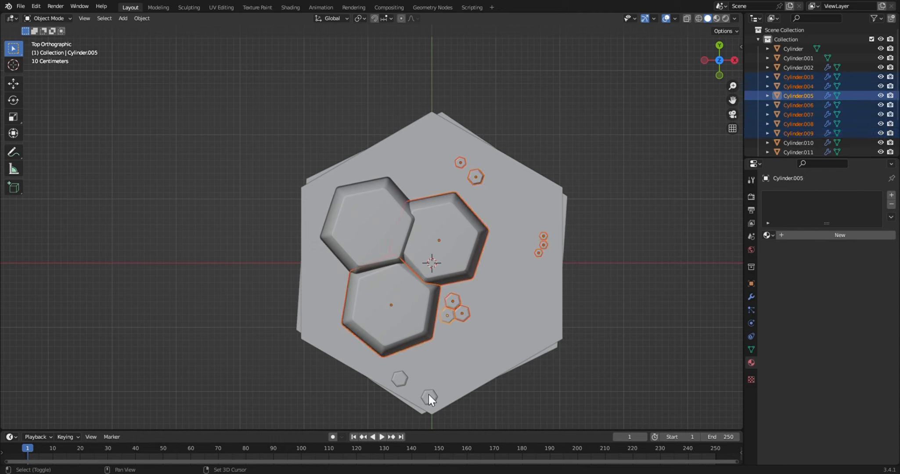
pyautogui.keyDown('shift'); pyautogui.click(429, 397); pyautogui.keyUp('shift')
pyautogui.keyDown('shift'); pyautogui.click(400, 379); pyautogui.keyUp('shift')
pyautogui.keyDown('shift'); pyautogui.click(386, 215); pyautogui.keyUp('shift')
pyautogui.click(891, 216)
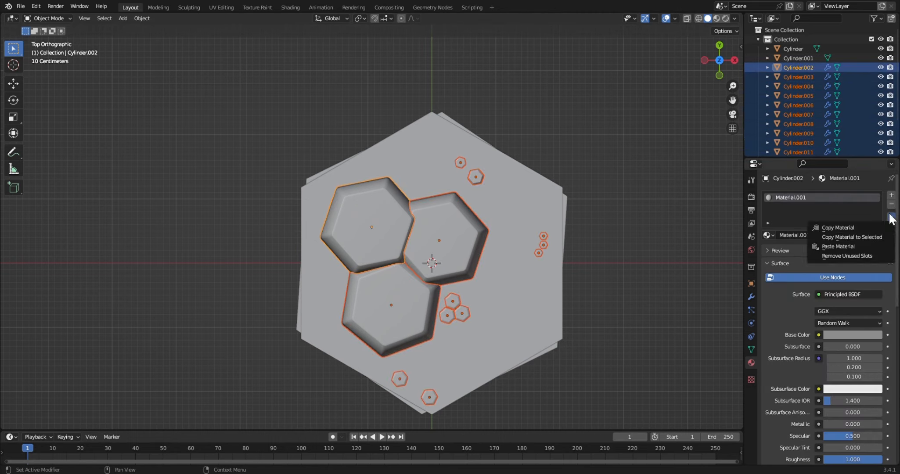
pyautogui.click(873, 236)
pyautogui.hotkey('alt', 'a')
# In camera view with material preview, give the lower slab a new material with base color F5841E and soften it to F5855C.
pyautogui.press('KP_0')
pyautogui.click(716, 18)
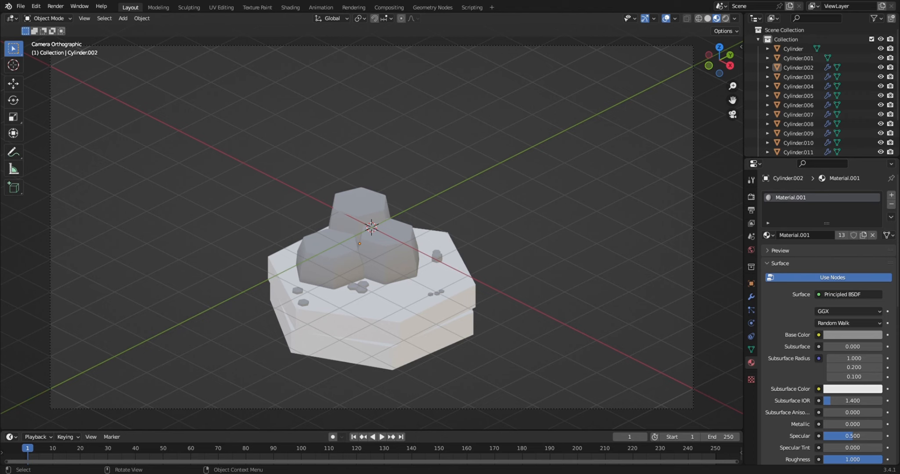
pyautogui.click(470, 341)
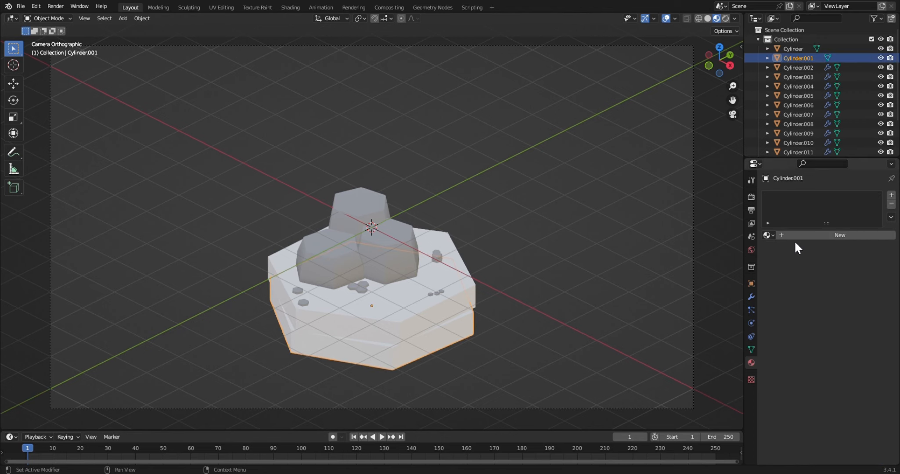
pyautogui.click(794, 237)
pyautogui.click(851, 335)
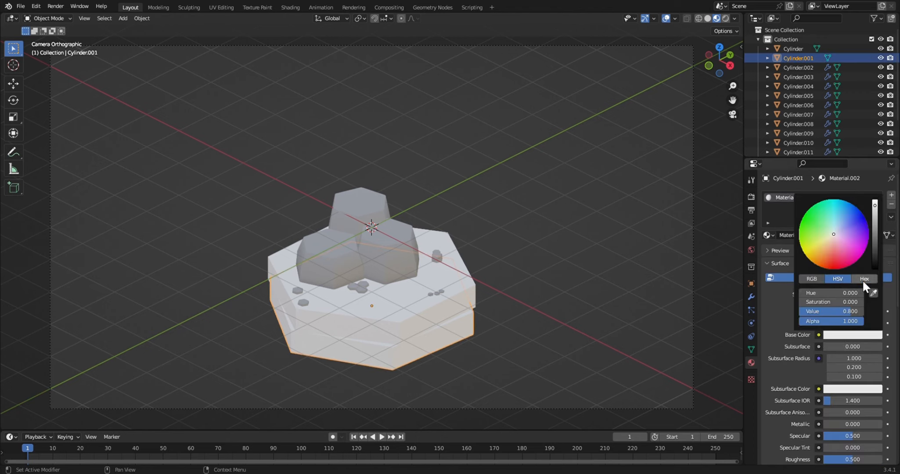
pyautogui.click(862, 280)
pyautogui.click(831, 292)
pyautogui.write('F5841E')
pyautogui.press('Return')
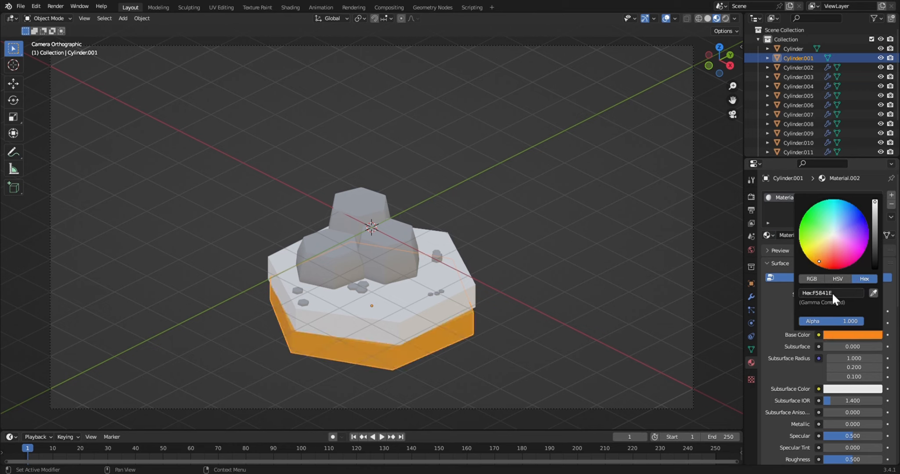
pyautogui.moveTo(831, 258); pyautogui.dragTo(827, 255)
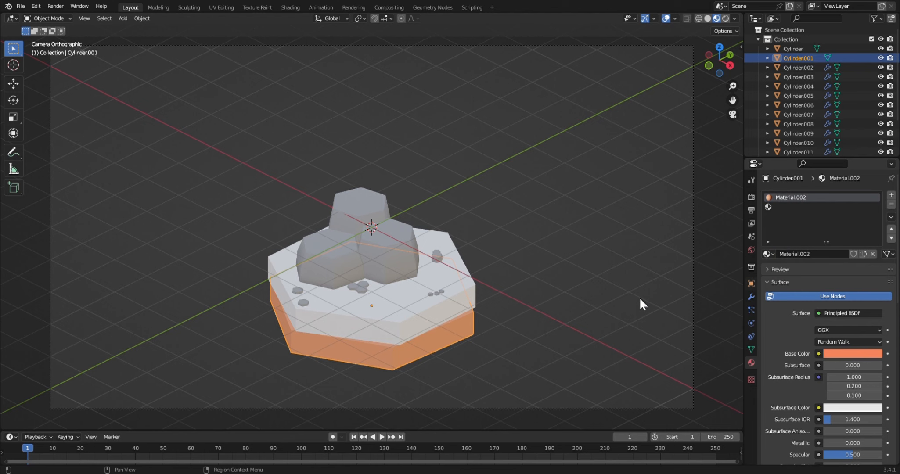
# Give the upper slab its own copy of the orange material and adjust its base color to a bright orange.
pyautogui.click(469, 318)
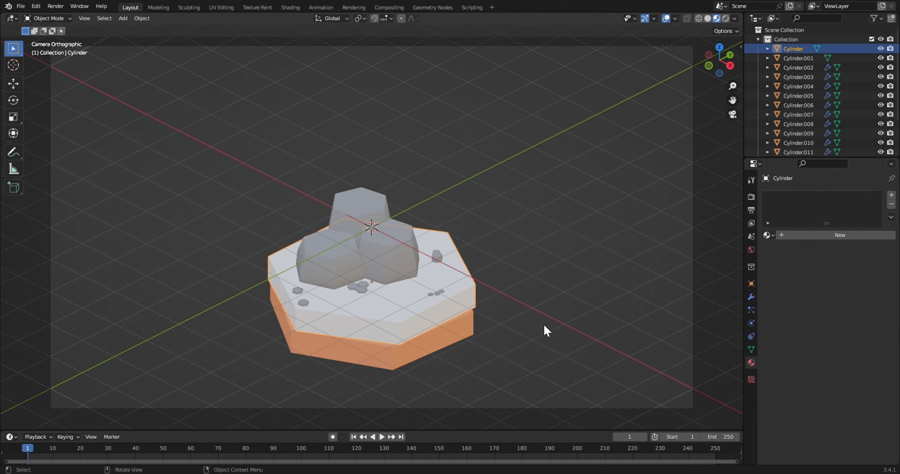
pyautogui.click(769, 236)
pyautogui.click(792, 276)
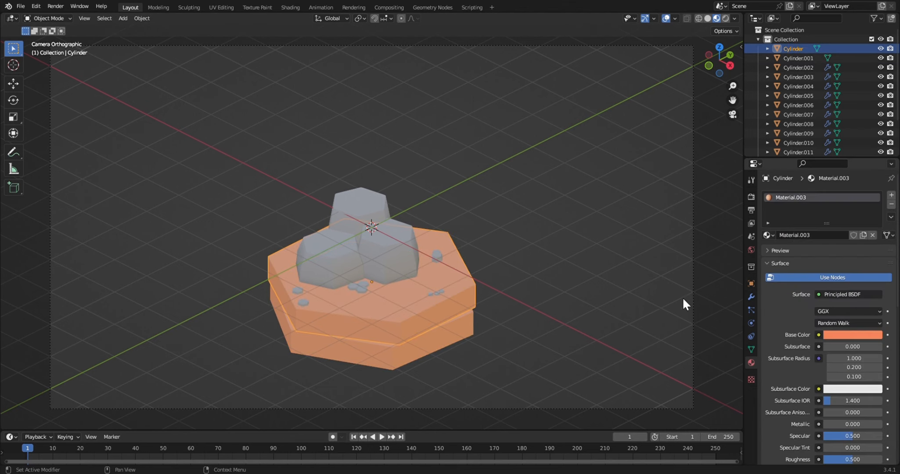
pyautogui.click(837, 335)
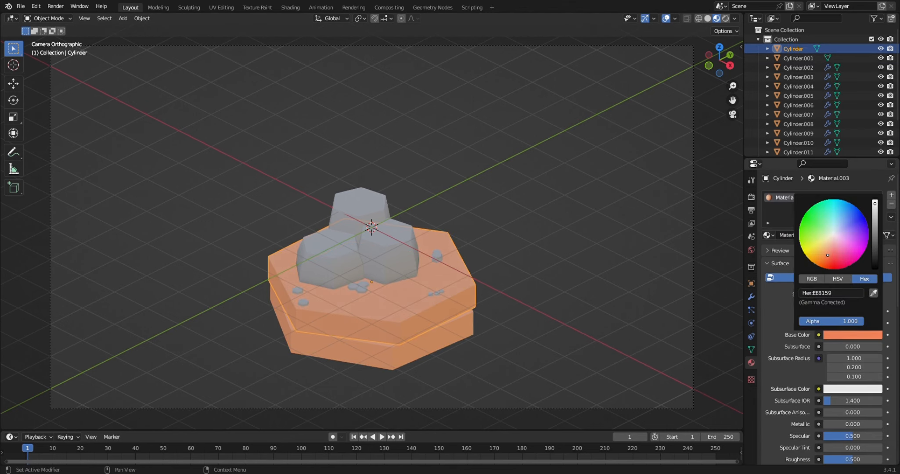
pyautogui.moveTo(874, 203); pyautogui.dragTo(874, 209)
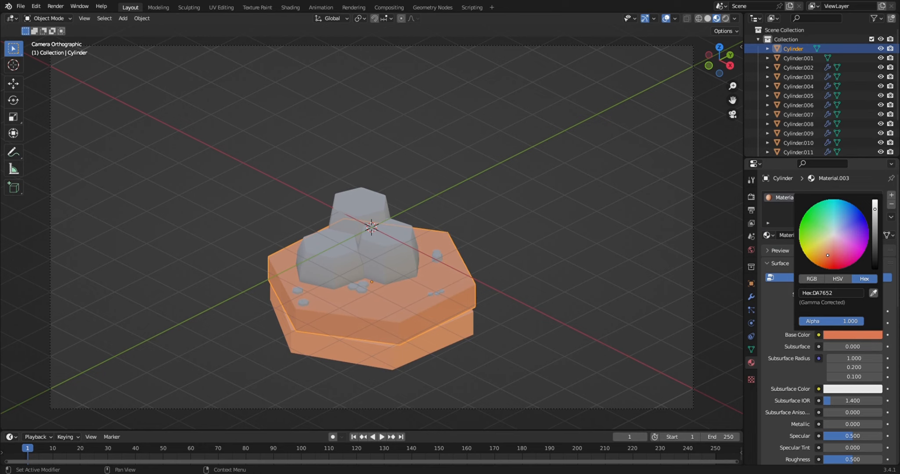
pyautogui.click(873, 201)
# Darken the lower slab's base color to hex AA5C40 and hide the viewport overlays.
pyautogui.click(442, 349)
pyautogui.click(838, 350)
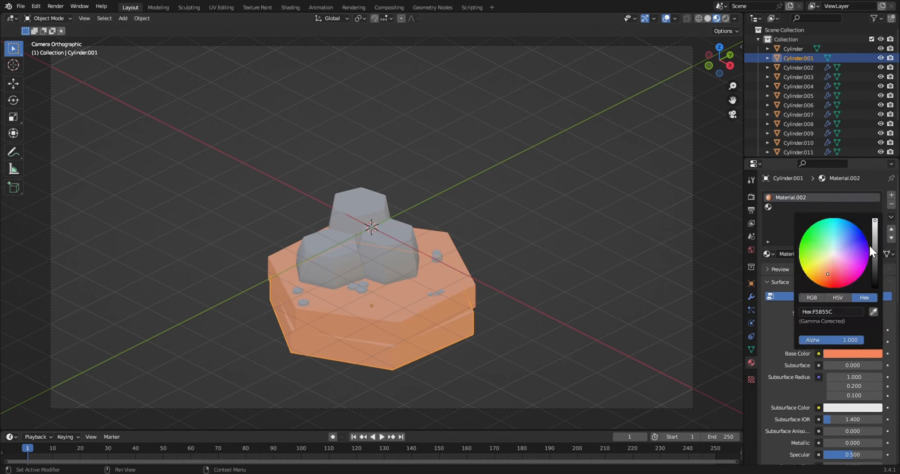
pyautogui.moveTo(874, 223); pyautogui.dragTo(875, 242)
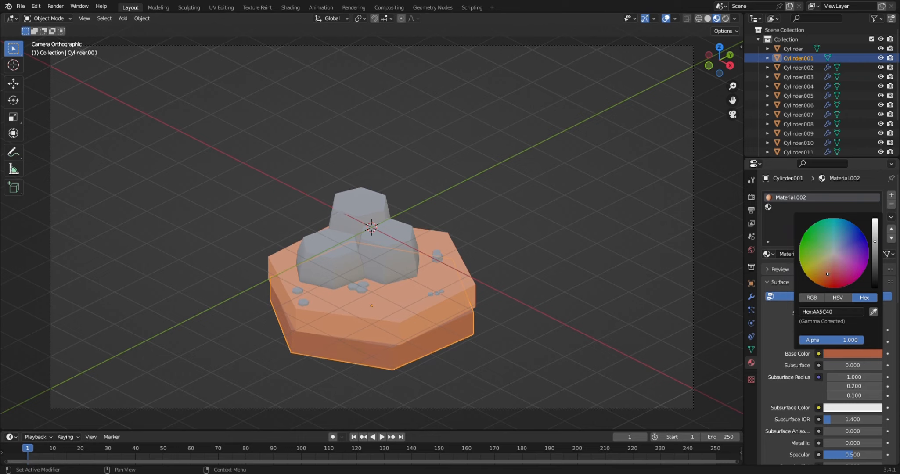
pyautogui.click(663, 20)
pyautogui.scroll(2, 533, 264)
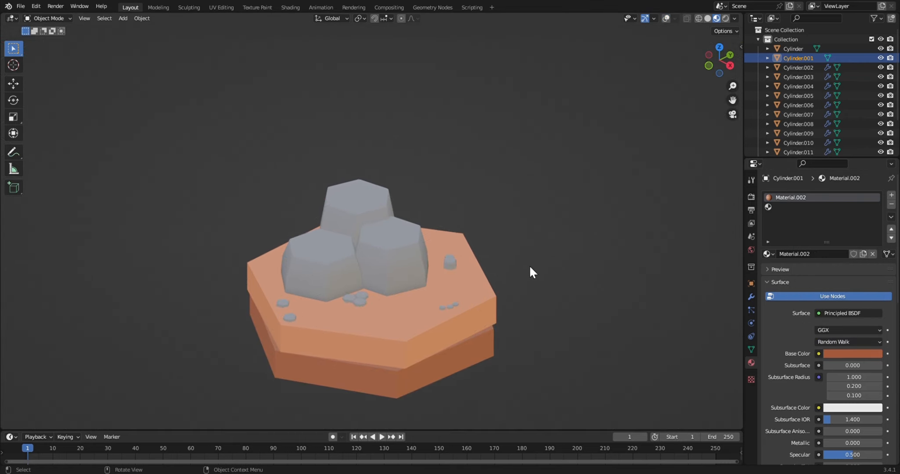
# Enable ambient occlusion, bloom and screen space reflections in Eevee, with the reflections' trace precision set to 1.
pyautogui.click(750, 196)
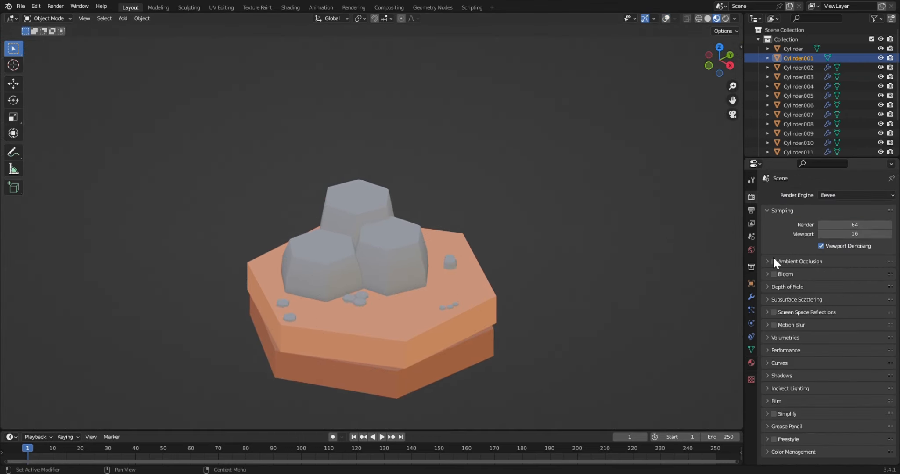
pyautogui.click(773, 312)
pyautogui.click(768, 313)
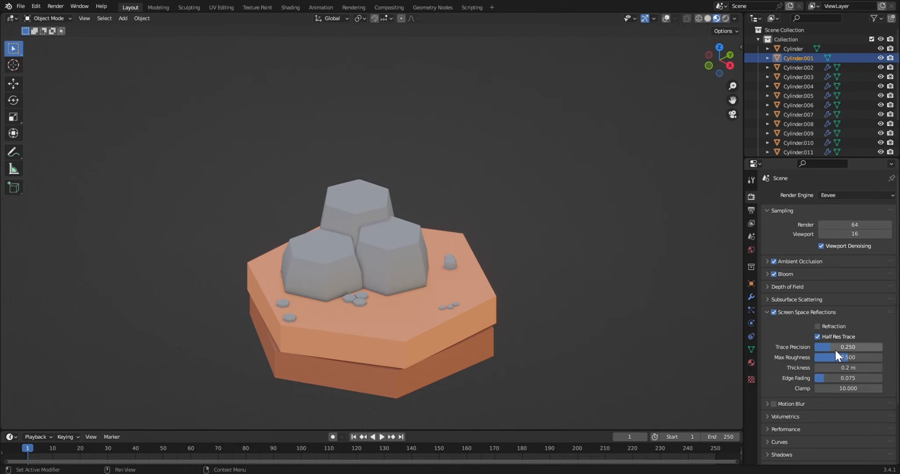
pyautogui.click(835, 347)
pyautogui.press('Return')
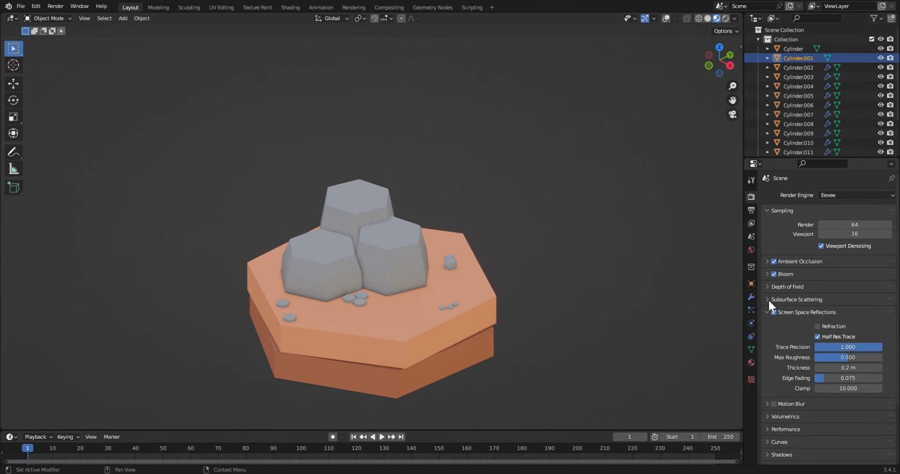
pyautogui.click(767, 312)
# In the color management settings, set the exposure to 0.2 and the look to Medium Contrast.
pyautogui.click(785, 451)
pyautogui.scroll(-5, 783, 437)
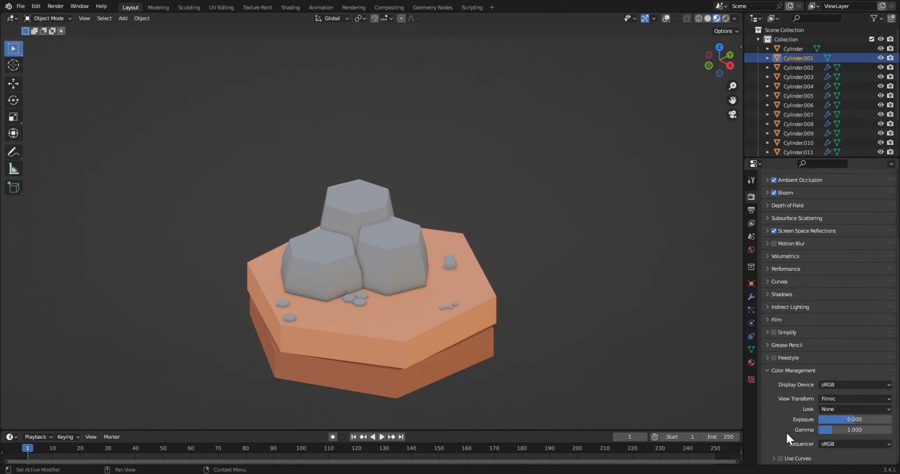
pyautogui.click(845, 420)
pyautogui.write('0.2')
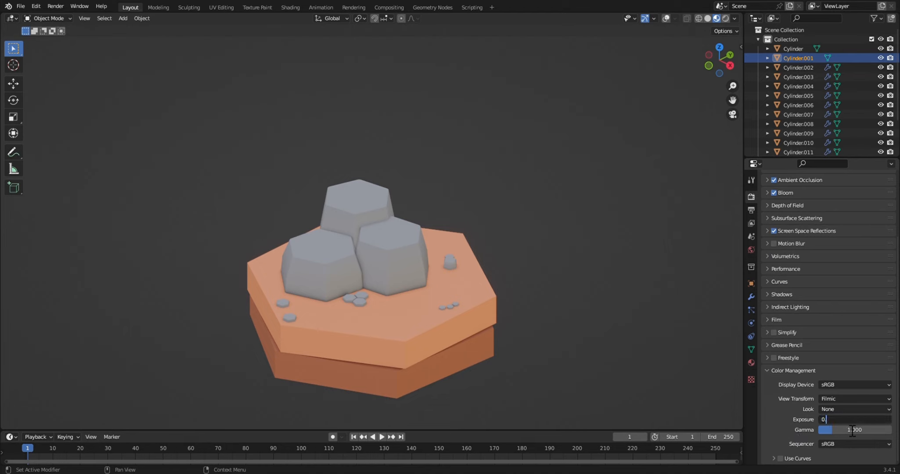
pyautogui.press('Return')
pyautogui.click(846, 409)
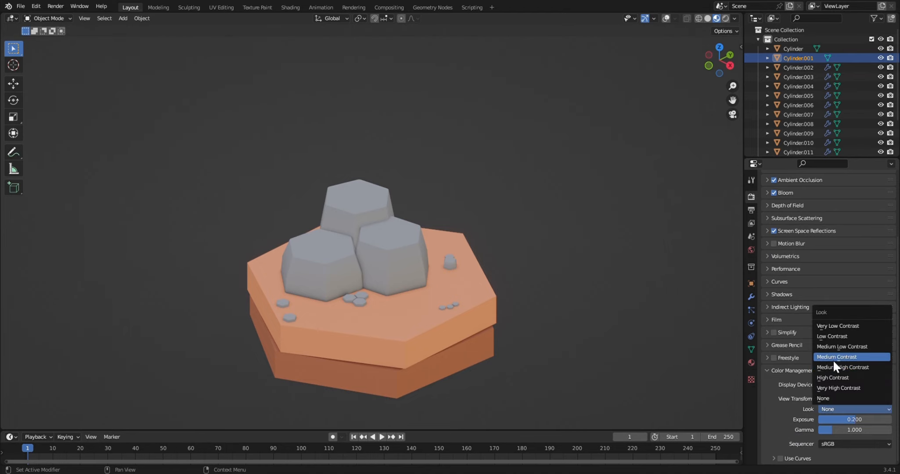
pyautogui.click(832, 357)
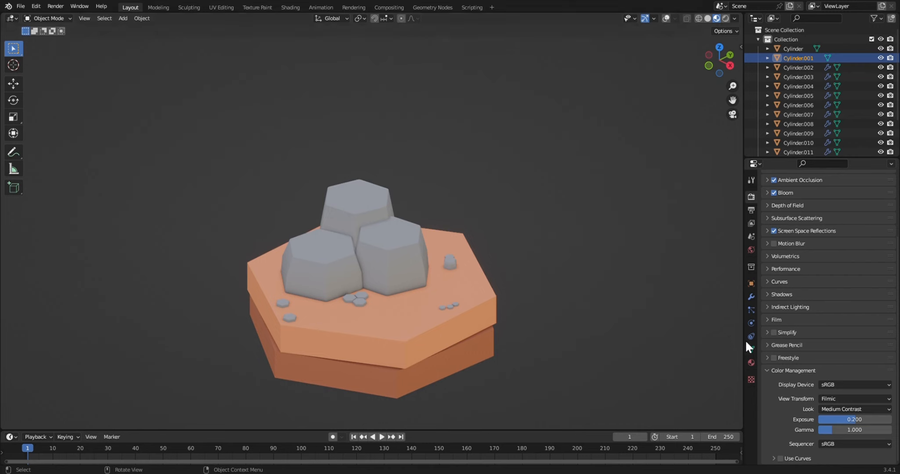
# Light the world with the environment texture approaching_storm_2k.hdr and display the scene in rendered shading.
pyautogui.click(750, 249)
pyautogui.click(818, 258)
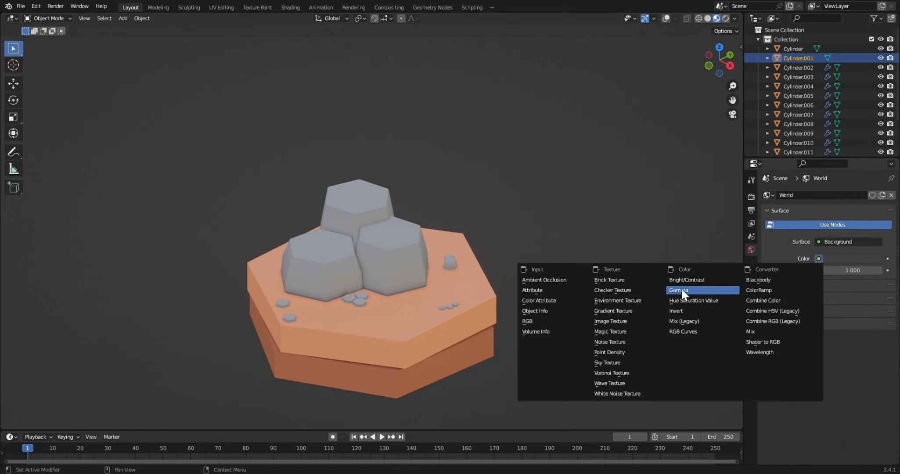
pyautogui.click(636, 300)
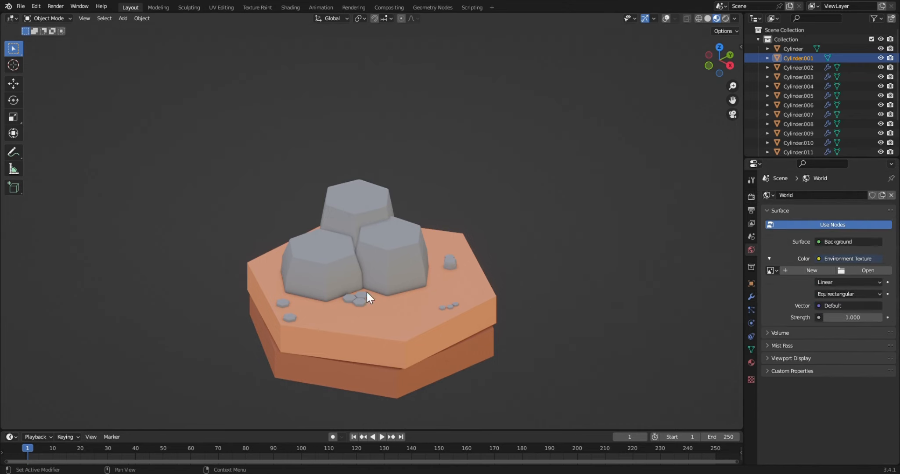
pyautogui.doubleClick(357, 175)
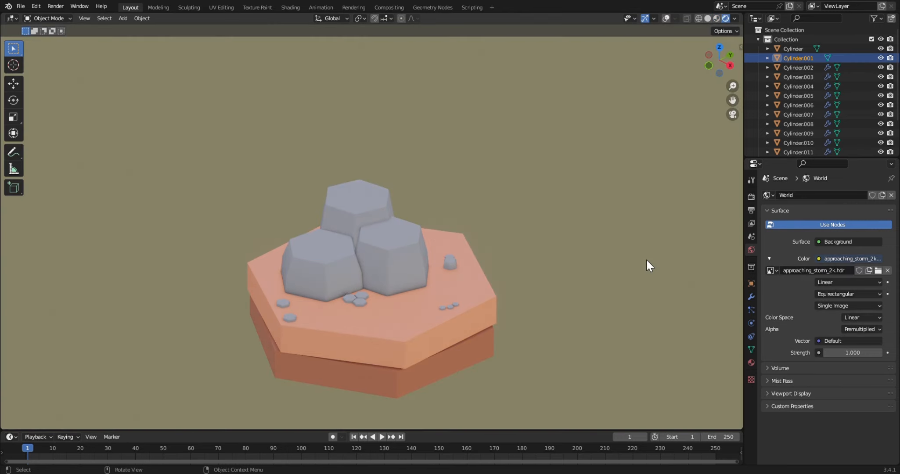
# Make the render's film background transparent.
pyautogui.click(752, 210)
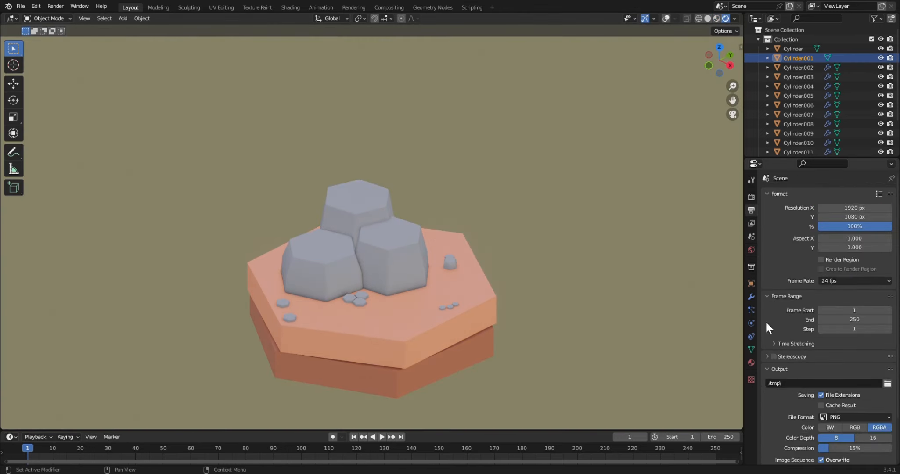
pyautogui.click(751, 197)
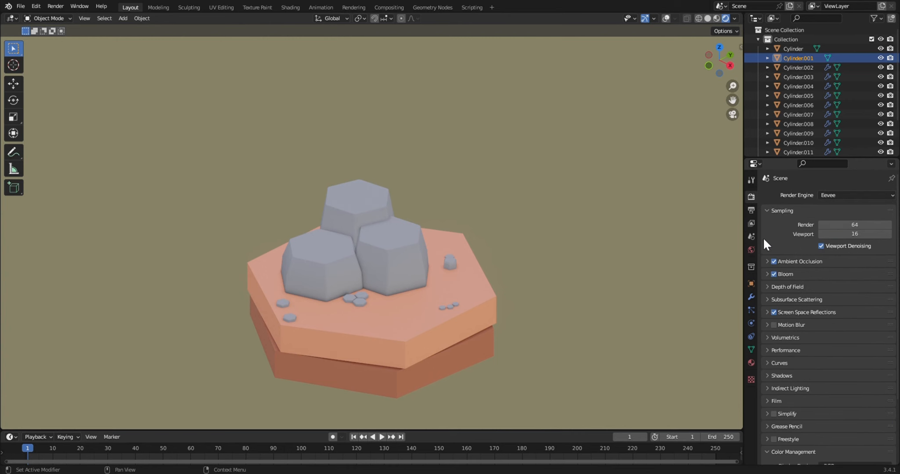
pyautogui.click(773, 400)
pyautogui.click(818, 387)
pyautogui.click(767, 363)
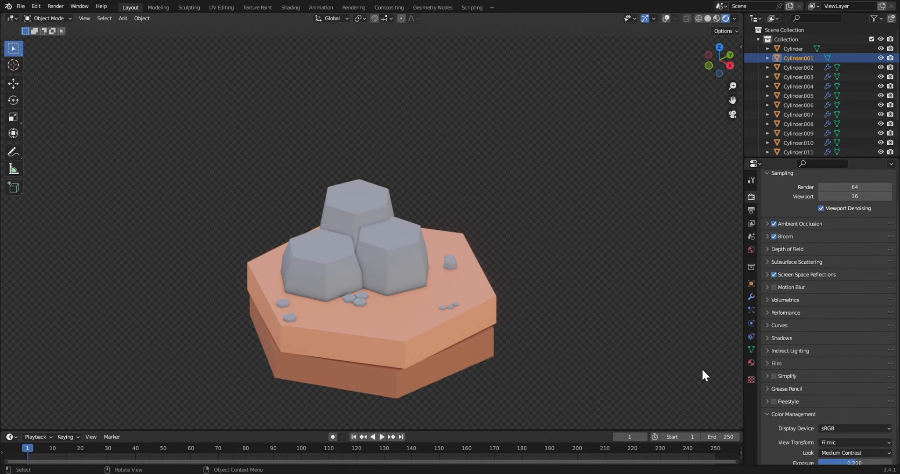
# Set the render sampling to 300 samples.
pyautogui.click(856, 187)
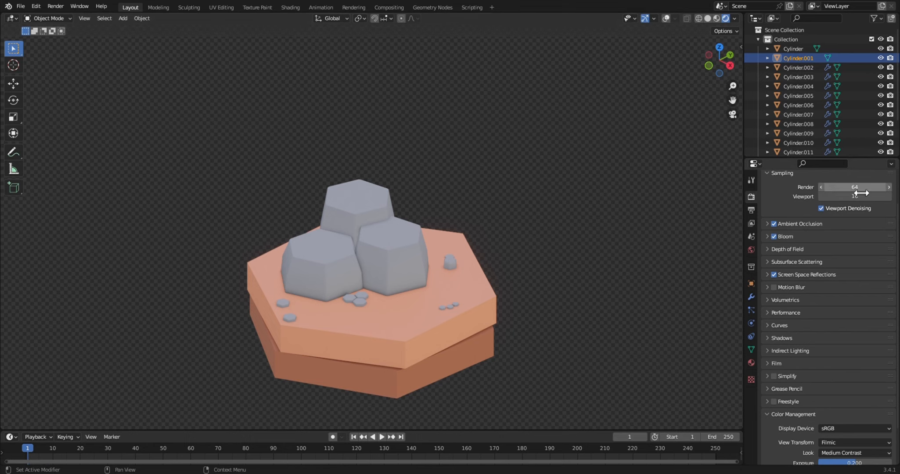
pyautogui.write('300')
pyautogui.press('Return')
# In camera view, reduce the GameIsoCam camera's orthographic scale to about 6.823.
pyautogui.press('KP_0')
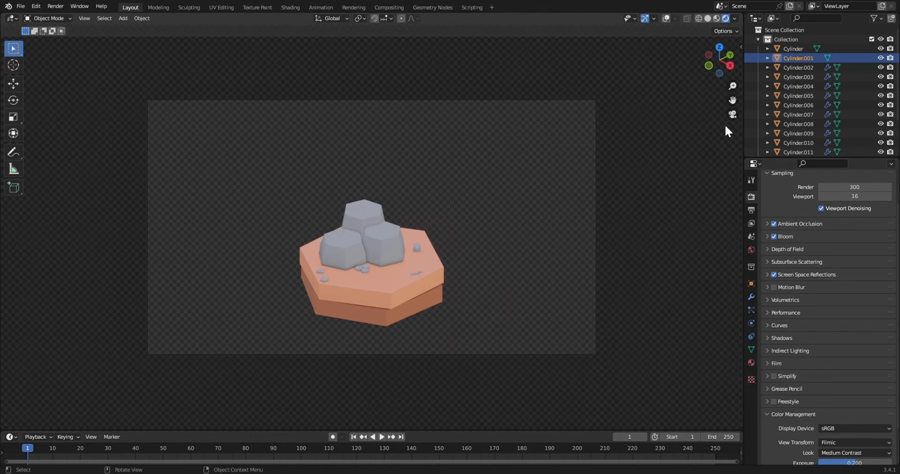
pyautogui.scroll(-5, 759, 132)
pyautogui.click(786, 147)
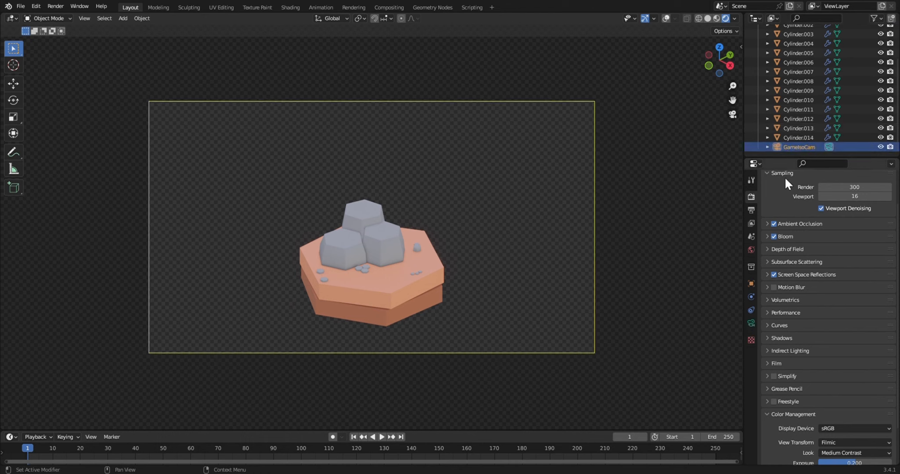
pyautogui.click(751, 323)
pyautogui.moveTo(830, 240); pyautogui.dragTo(773, 240)
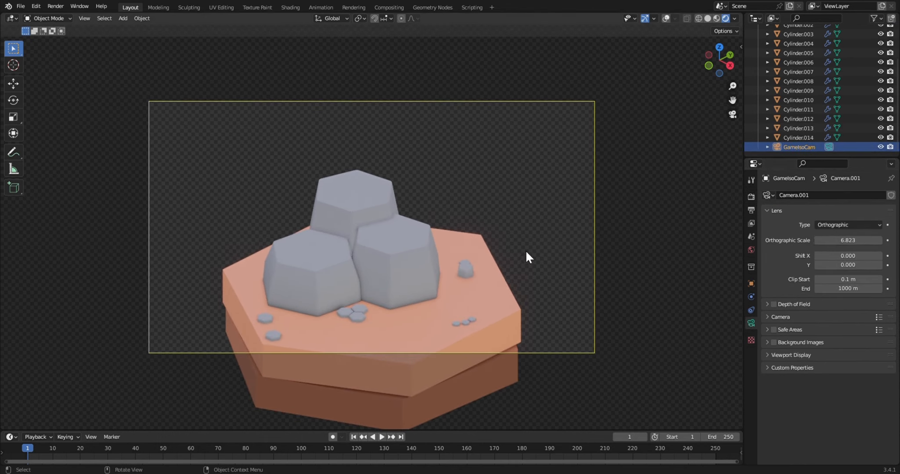
# Select all the slabs, blocks and pebbles and raise them along Z into the camera frame.
pyautogui.scroll(-2, 526, 252)
pyautogui.press('KP_0')
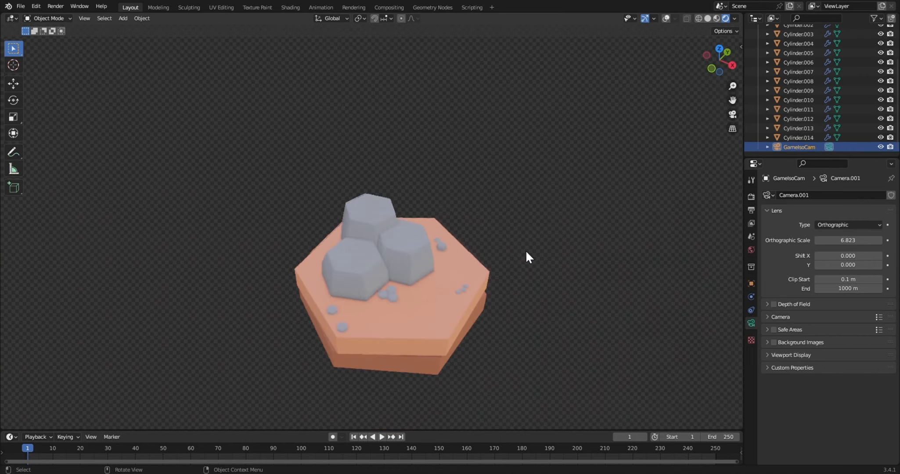
pyautogui.scroll(3, 526, 251)
pyautogui.scroll(-5, 525, 251)
pyautogui.moveTo(264, 173); pyautogui.dragTo(514, 370)
pyautogui.press('KP_0')
pyautogui.press('g')
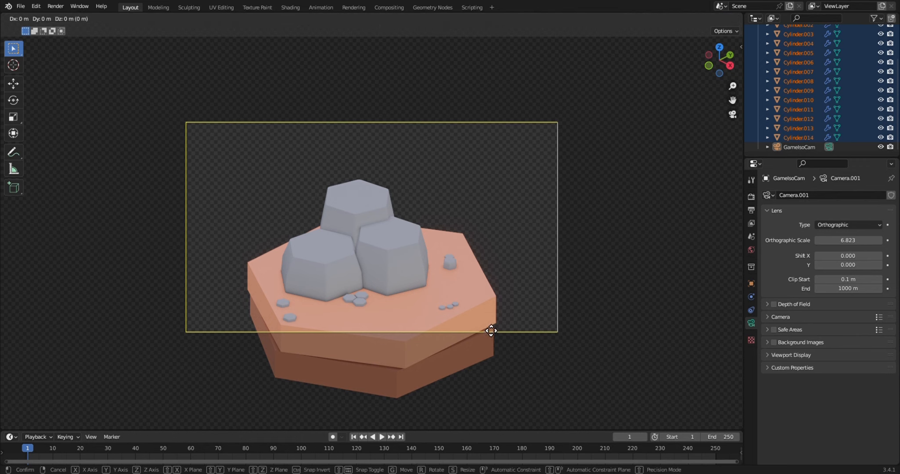
pyautogui.press('z')
pyautogui.click(490, 285)
# Scale the whole model down to about three quarters of its size and rotate it slightly around the global Z axis.
pyautogui.press('s')
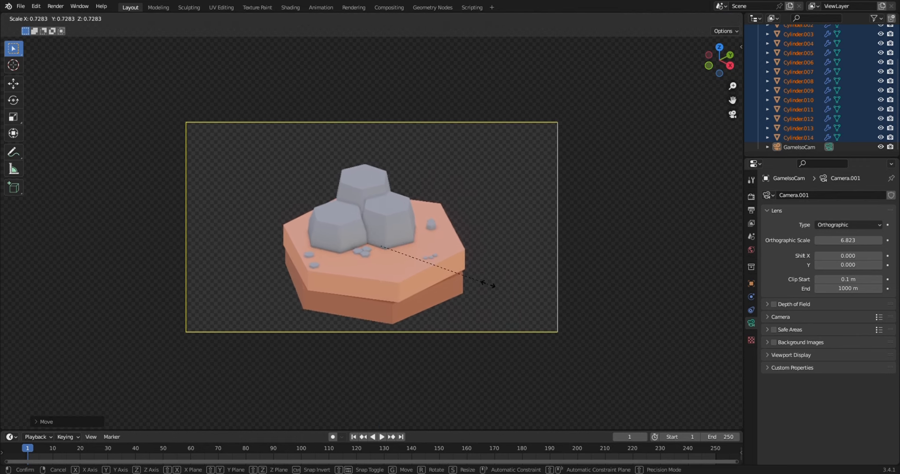
pyautogui.click(496, 279)
pyautogui.press('r')
pyautogui.press('z')
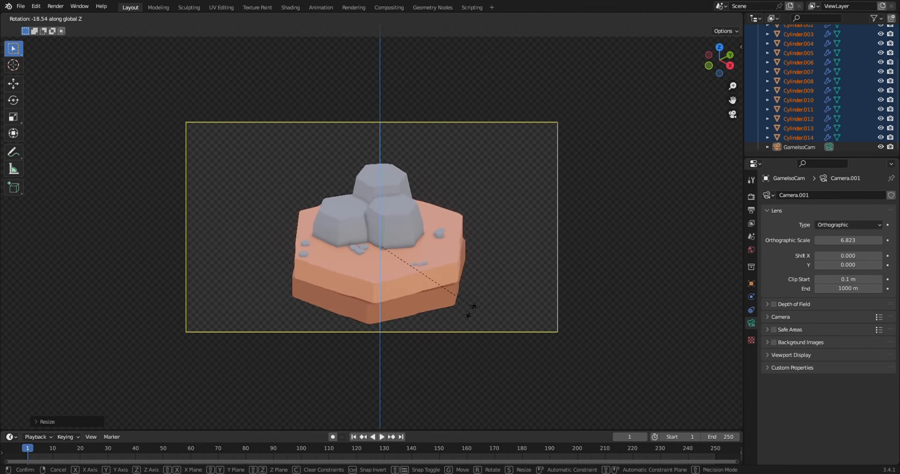
pyautogui.click(517, 260)
# Nudge the whole model slightly upward along Z to center it in the camera frame, and deselect it.
pyautogui.scroll(3, 493, 300)
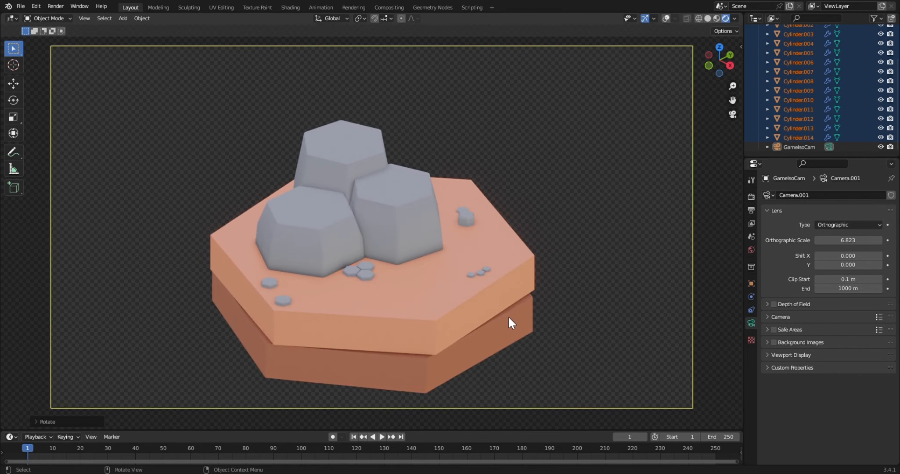
pyautogui.press('g')
pyautogui.press('z')
pyautogui.click(520, 325)
pyautogui.click(528, 326)
pyautogui.press('g')
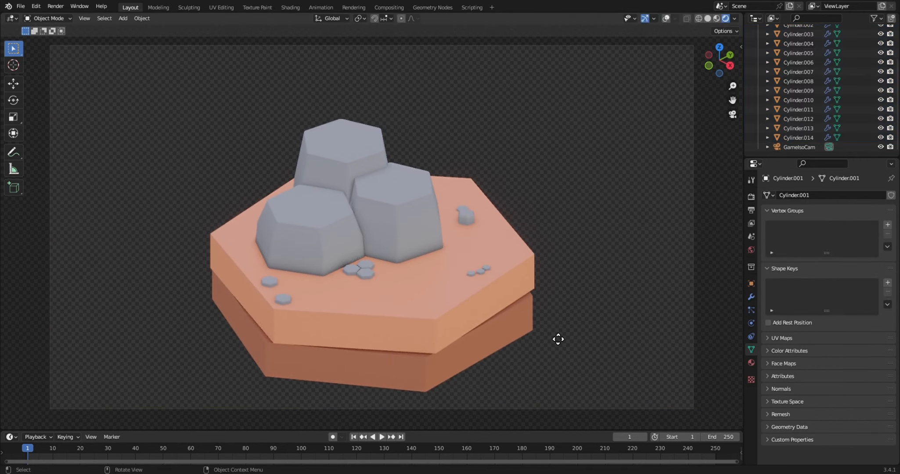
pyautogui.rightClick(557, 339)
pyautogui.scroll(-3, 557, 341)
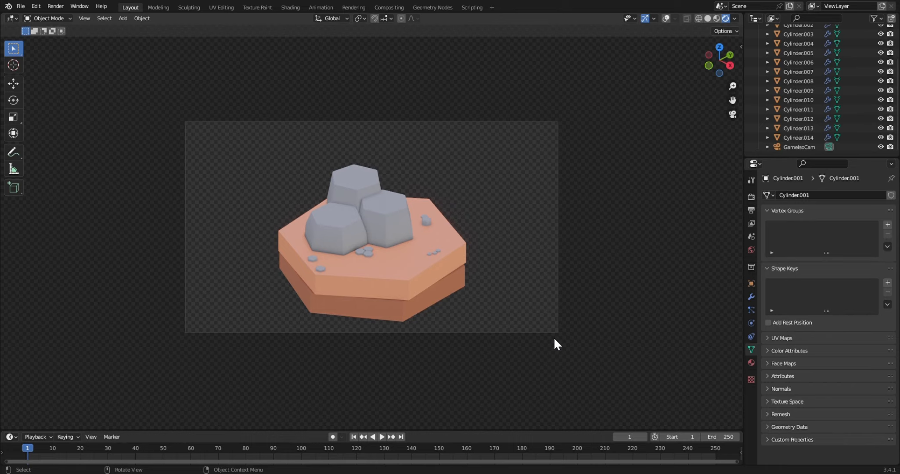